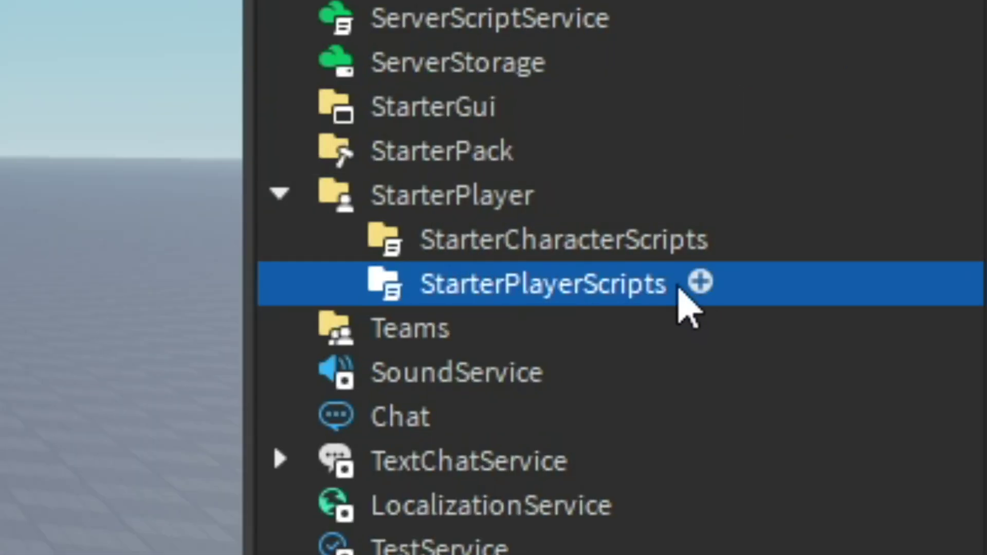
# Add a LocalScript to StarterPlayerScripts and rename it GetPolicyInfo.
pyautogui.click(984, 252)
pyautogui.write('loc')
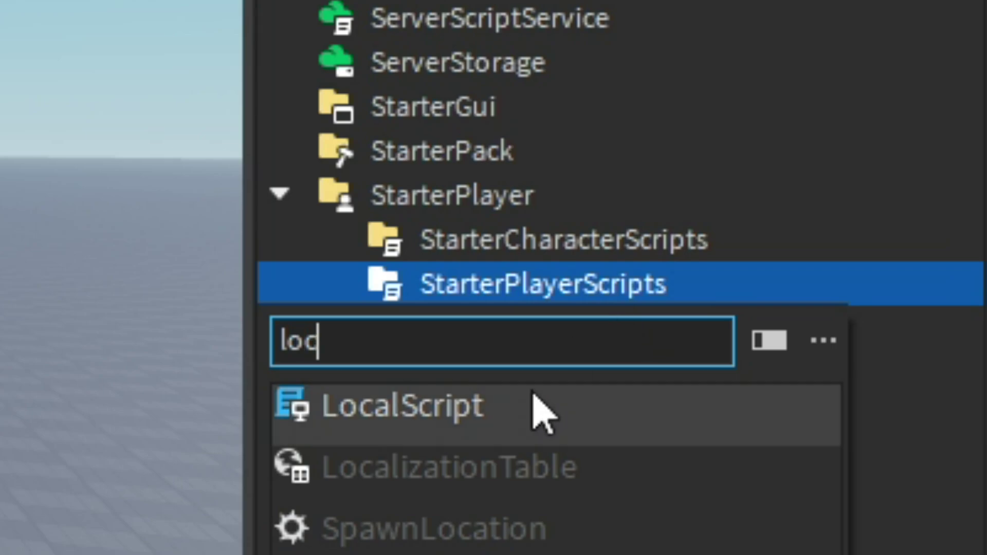
pyautogui.click(537, 406)
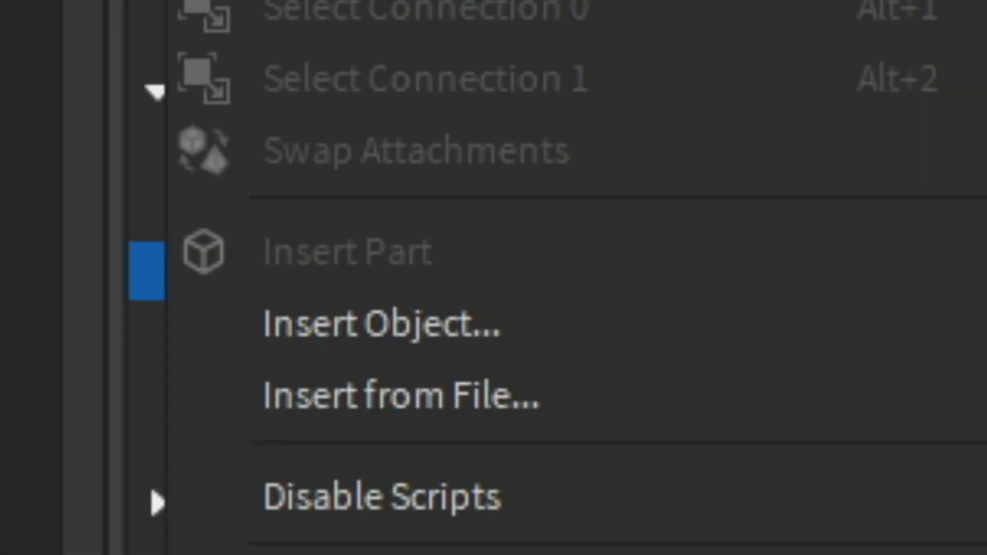
pyautogui.click(920, 76)
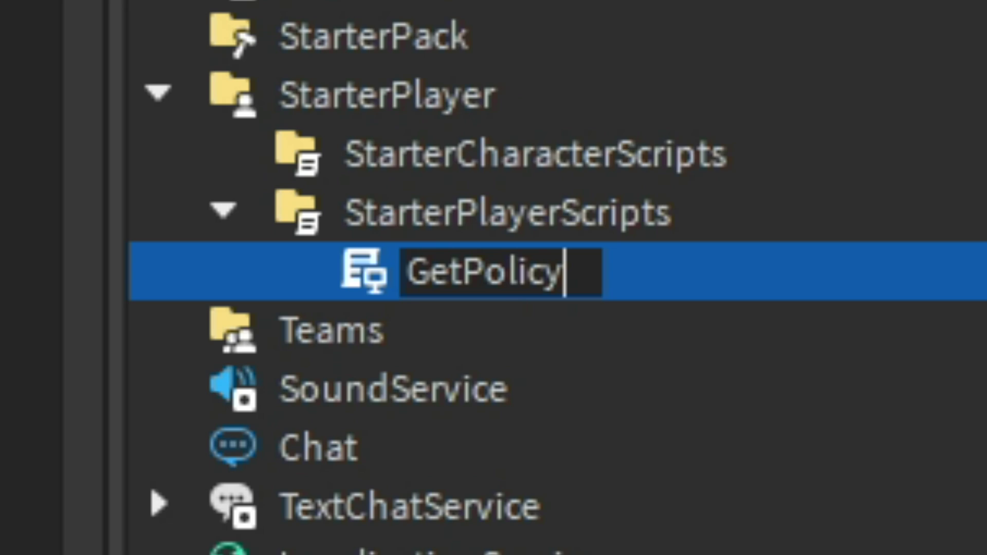
pyautogui.press('Return')
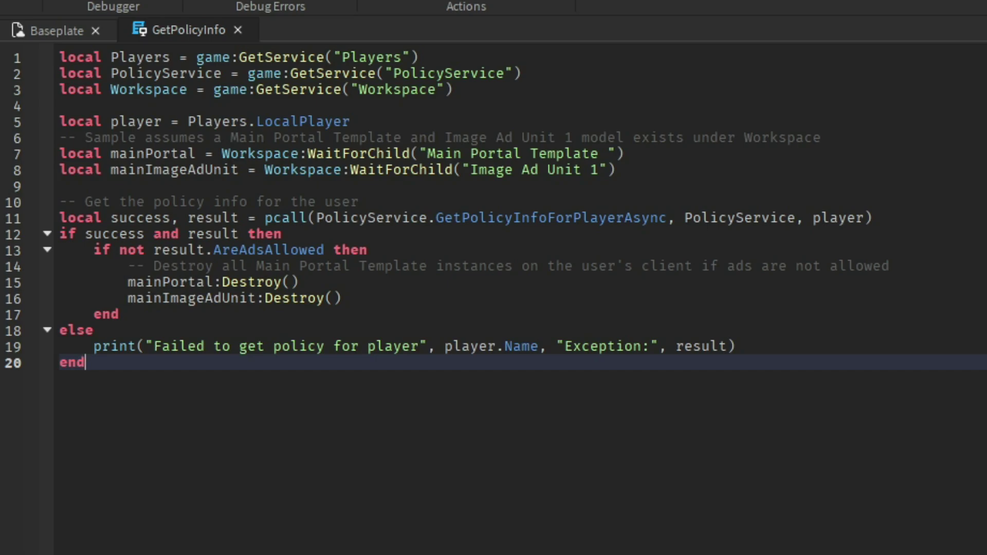
# Review the GetPolicyInfo code: the service variables, the ad model references, the ads-allowed check and the failure message.
pyautogui.moveTo(24, 395); pyautogui.dragTo(62, 89)
pyautogui.click(128, 412)
pyautogui.moveTo(128, 412); pyautogui.dragTo(60, 73)
pyautogui.click(137, 169)
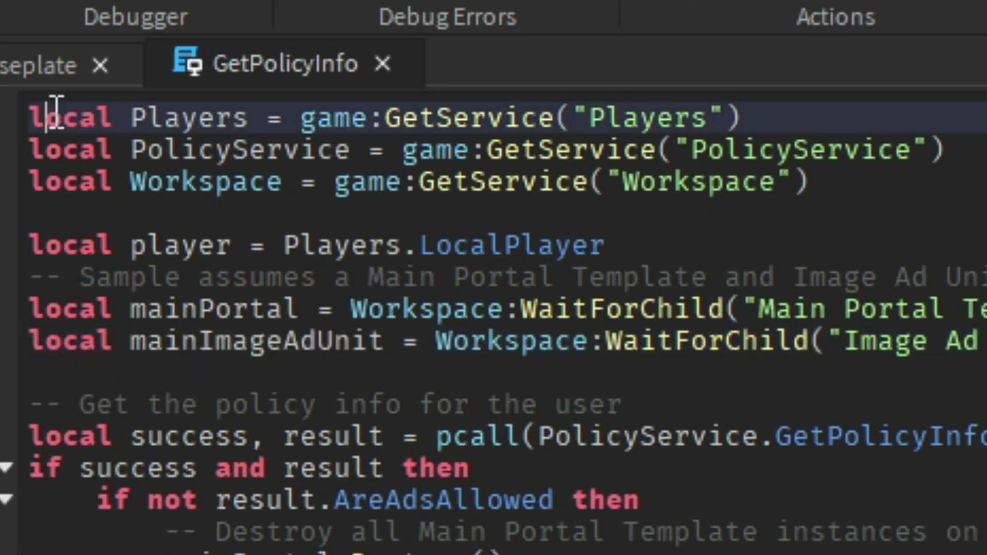
pyautogui.moveTo(61, 56); pyautogui.dragTo(408, 92)
pyautogui.click(347, 160)
pyautogui.click(723, 532)
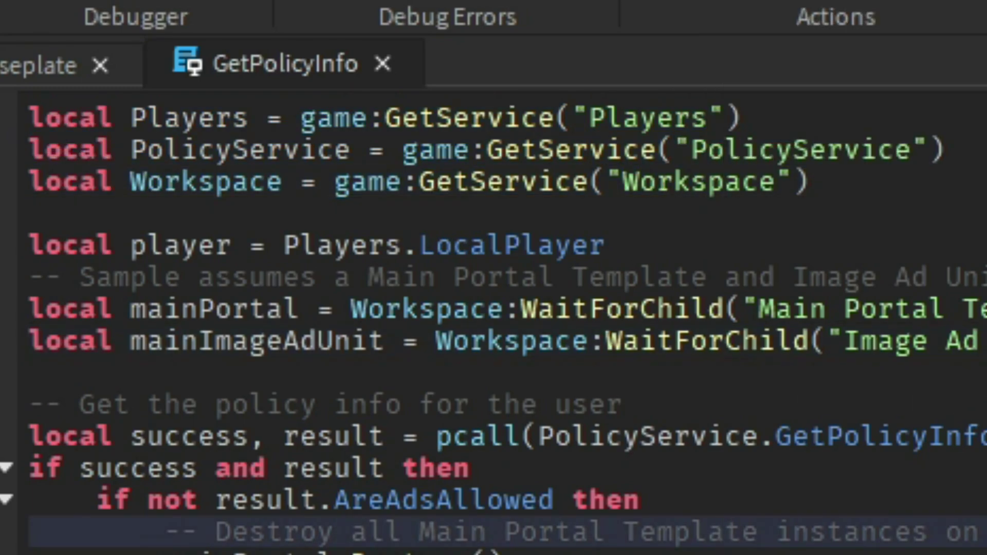
pyautogui.moveTo(150, 312); pyautogui.dragTo(522, 326)
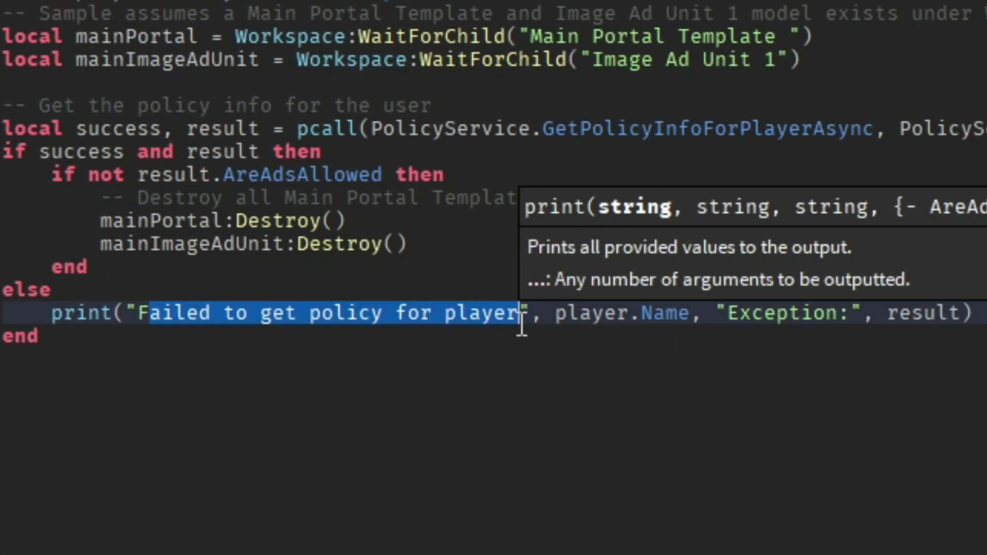
pyautogui.click(464, 376)
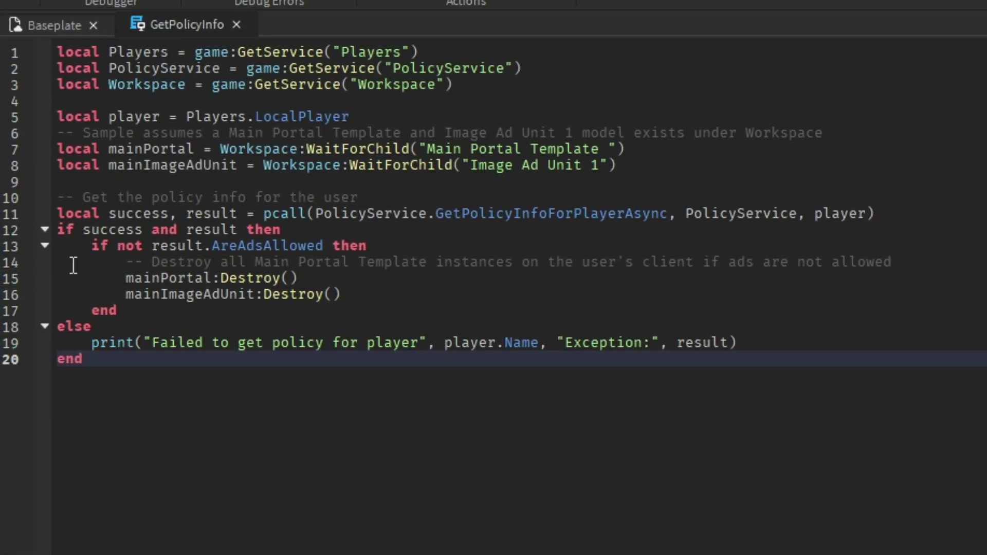
pyautogui.click(74, 266)
pyautogui.click(238, 436)
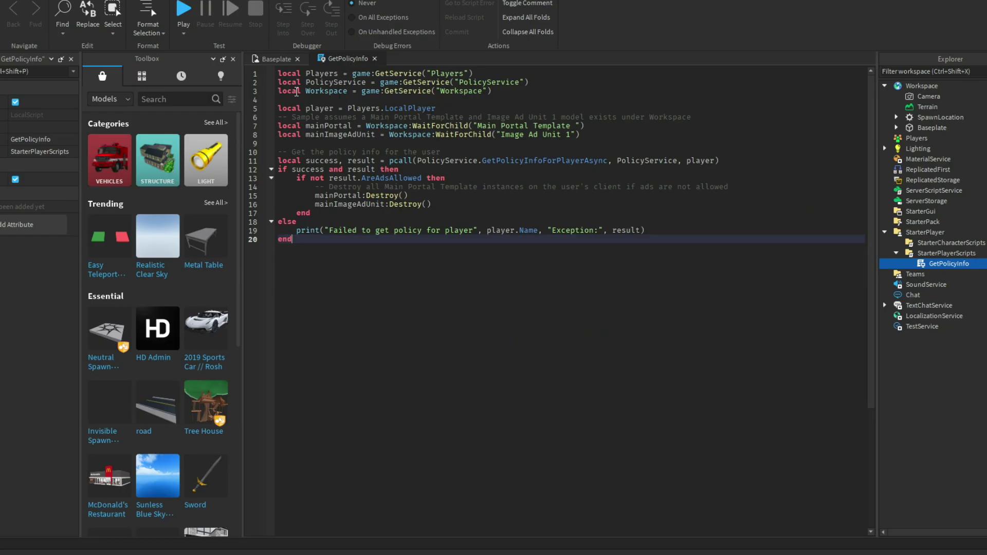
# Return to the Baseplate view and open the Toolbox model category containing the image ad units and portal templates.
pyautogui.click(54, 25)
pyautogui.moveTo(455, 257); pyautogui.dragTo(456, 257, button='right')
pyautogui.press('w')
pyautogui.press('s')
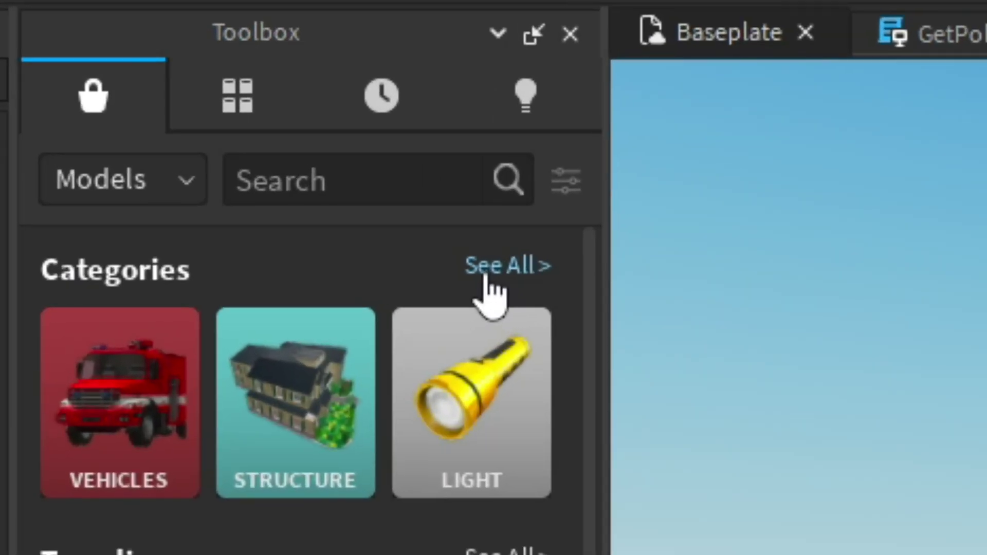
pyautogui.click(487, 280)
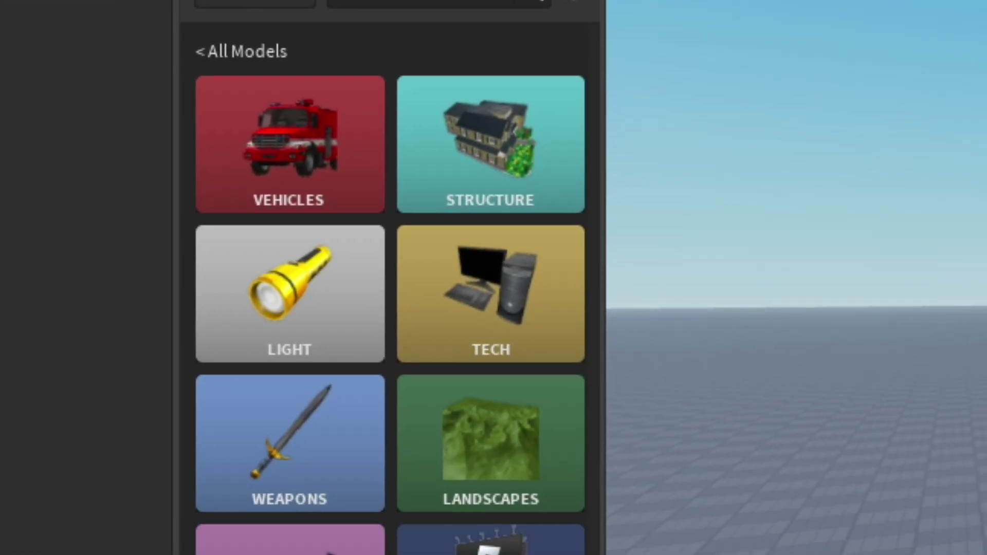
pyautogui.click(460, 492)
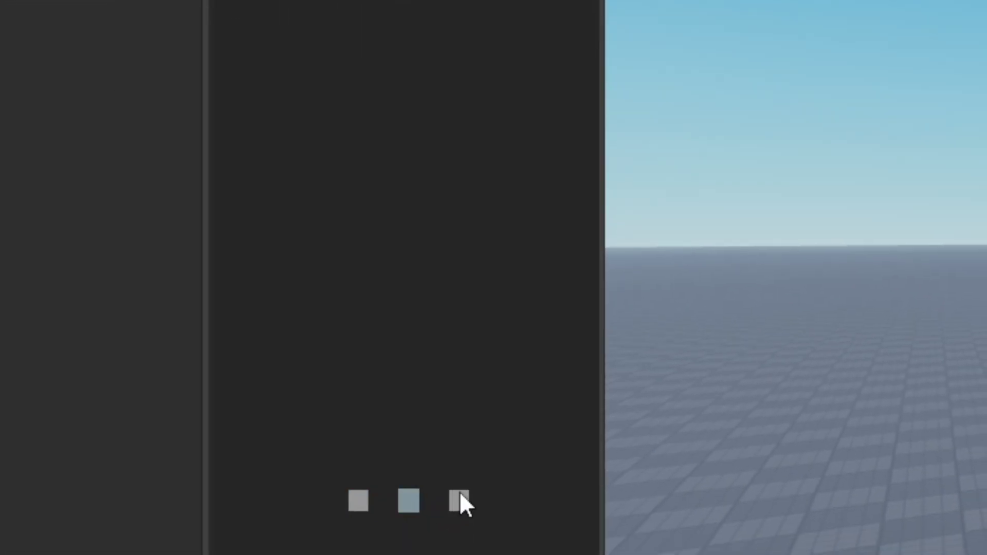
pyautogui.moveTo(983, 206); pyautogui.dragTo(891, 203, button='right')
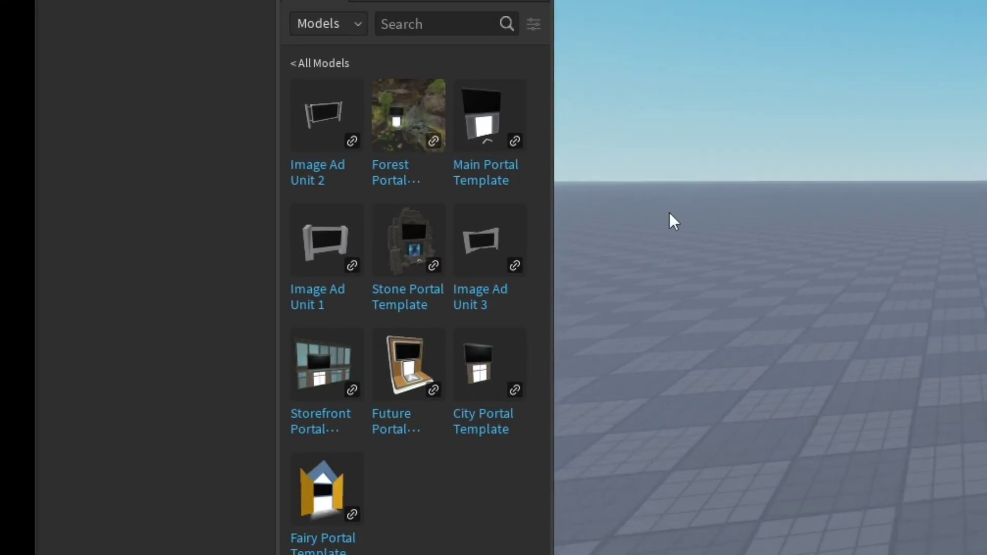
# Insert the Main Portal Template, rotate it and place it on the baseplate near the spawn with its portal facing the spawn.
pyautogui.moveTo(482, 32)
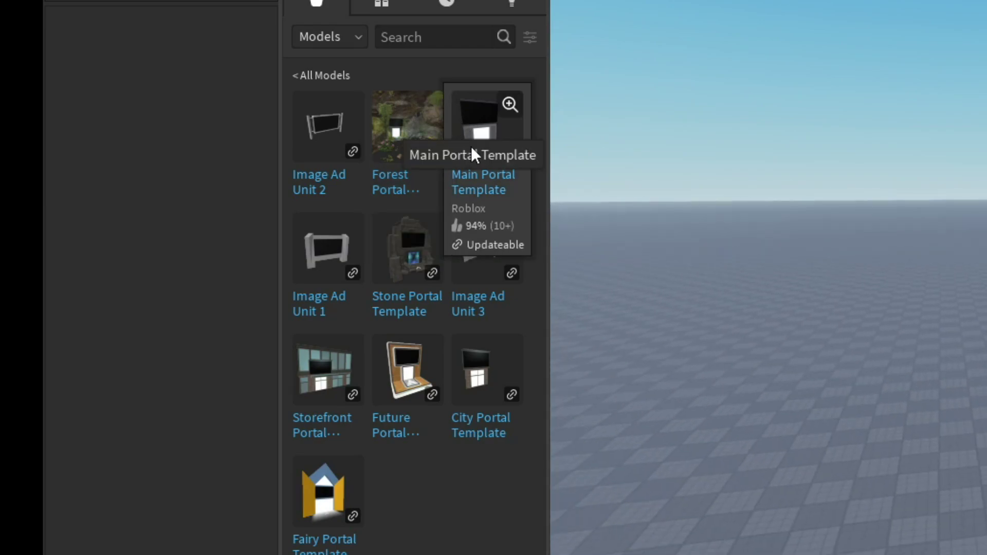
pyautogui.moveTo(702, 191); pyautogui.dragTo(704, 193, button='right')
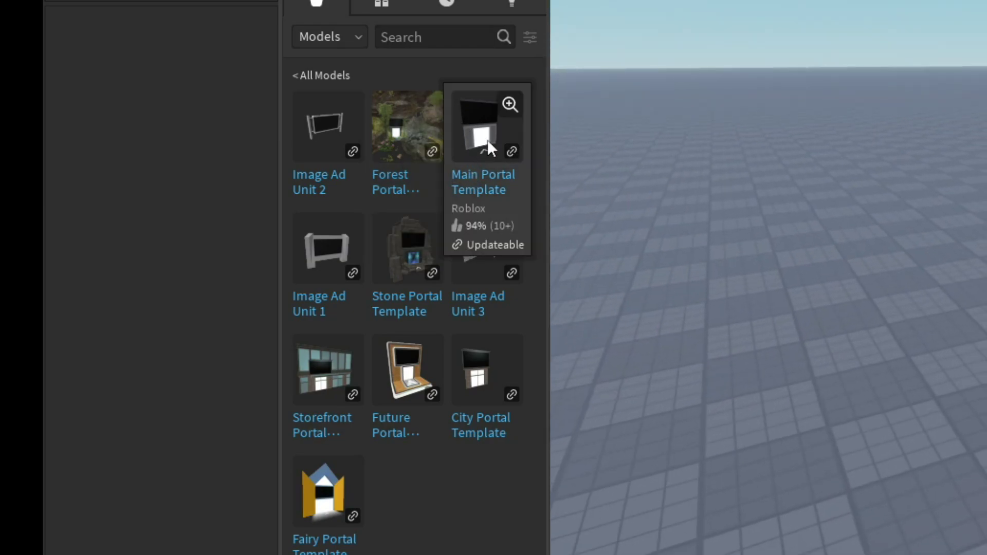
pyautogui.click(485, 146)
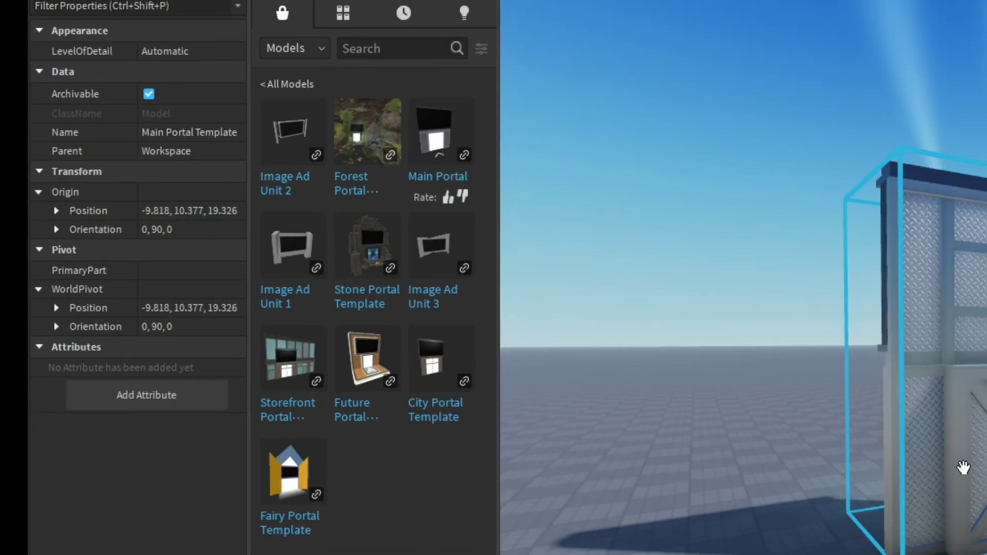
pyautogui.hotkey('ctrl', 'r')
pyautogui.moveTo(963, 470); pyautogui.dragTo(611, 394)
pyautogui.hotkey('ctrl', 'r')
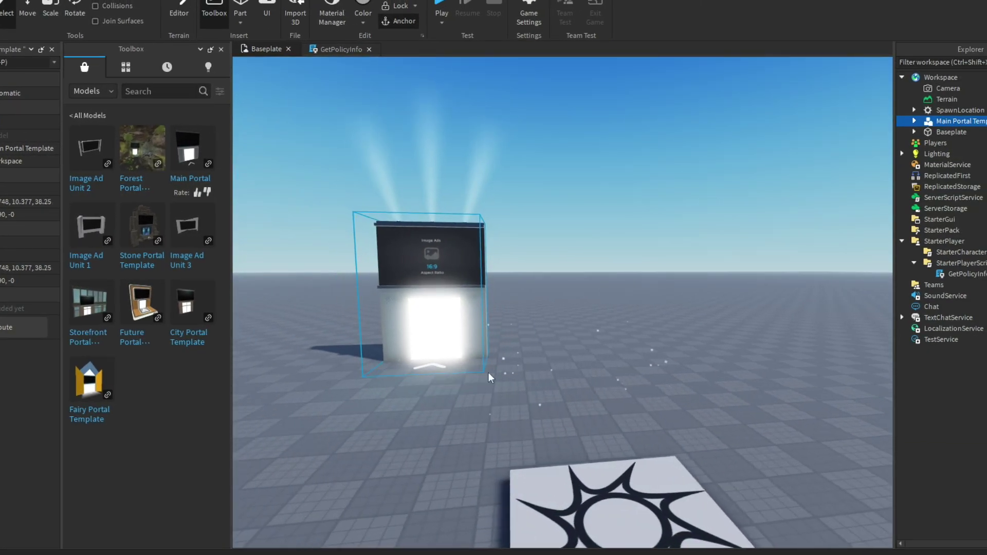
pyautogui.click(648, 412)
pyautogui.moveTo(649, 412); pyautogui.dragTo(648, 414, button='right')
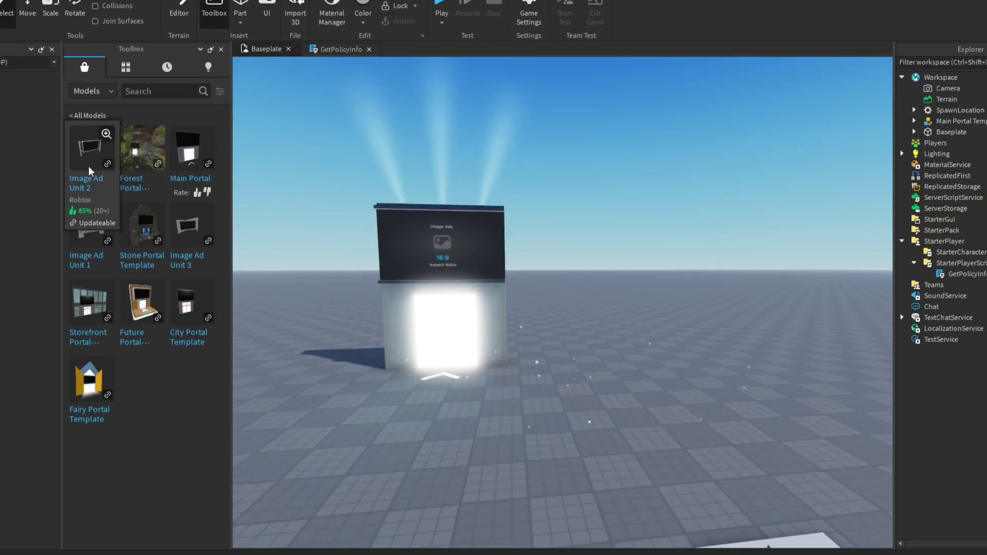
# Insert Image Ad Unit 2 and place it on the baseplate beside the Main Portal Template.
pyautogui.click(88, 152)
pyautogui.moveTo(514, 299); pyautogui.dragTo(511, 307)
pyautogui.moveTo(511, 306); pyautogui.dragTo(510, 306, button='right')
pyautogui.moveTo(511, 306); pyautogui.dragTo(511, 306)
pyautogui.moveTo(511, 306); pyautogui.dragTo(511, 306, button='right')
pyautogui.moveTo(511, 307); pyautogui.dragTo(471, 407)
pyautogui.click(560, 424)
# Examine the placed portal and image ad unit on the baseplate from close up and from a distance.
pyautogui.press('w')
pyautogui.moveTo(420, 337); pyautogui.dragTo(421, 338, button='right')
pyautogui.press('w')
pyautogui.press('s')
pyautogui.click(589, 314)
pyautogui.press('w')
pyautogui.click(590, 226)
pyautogui.press('a')
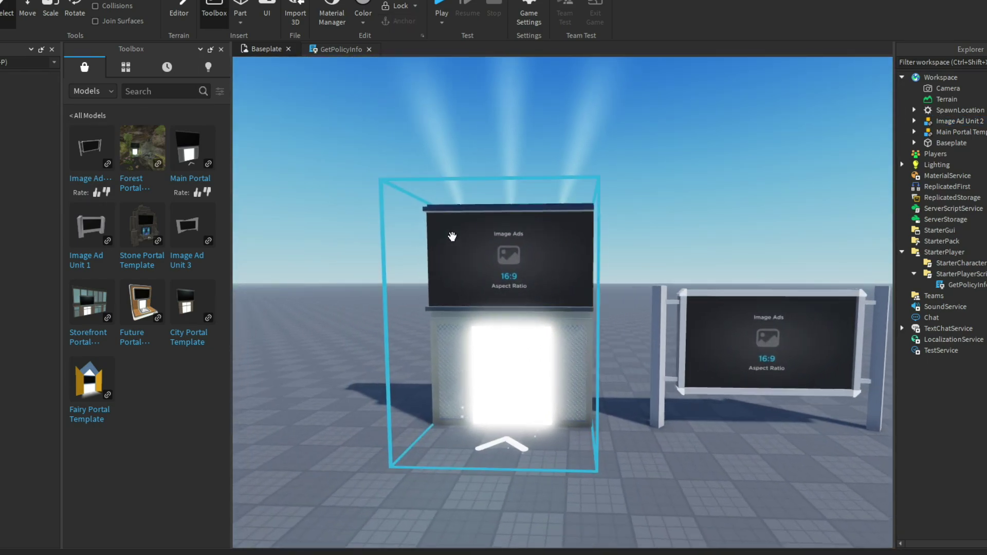
pyautogui.press('s')
pyautogui.press('d')
pyautogui.scroll(3, 534, 334)
pyautogui.scroll(-2, 534, 302)
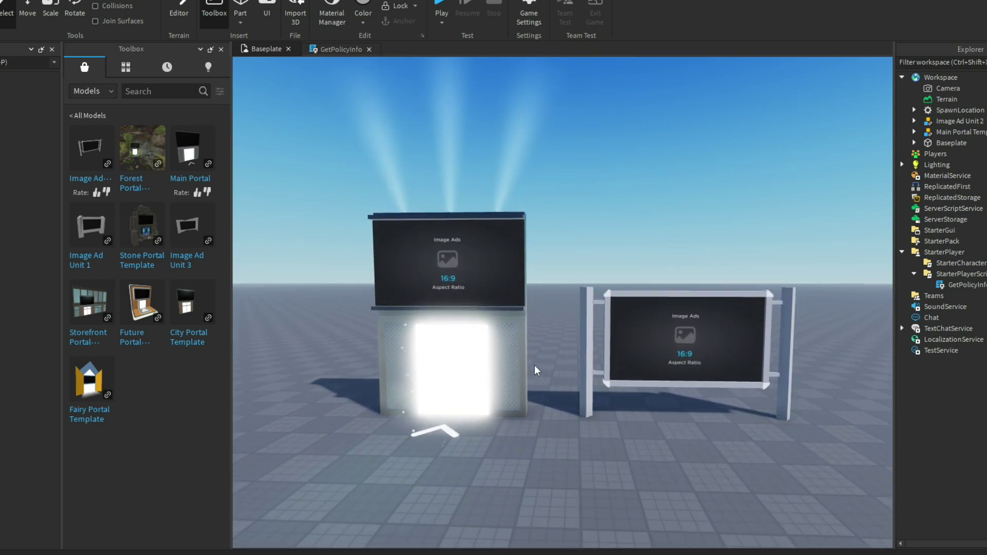
pyautogui.press('s')
pyautogui.press('a')
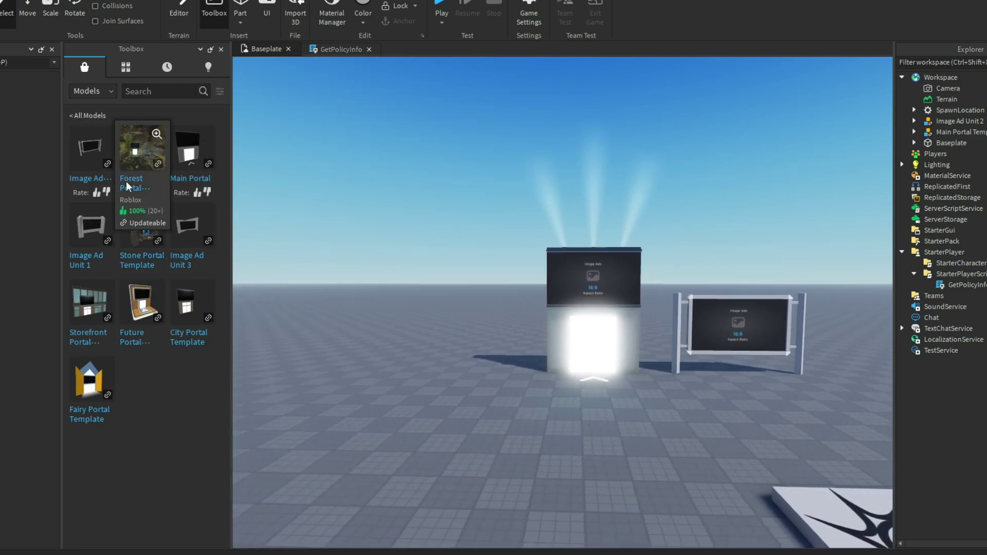
pyautogui.press('d')
pyautogui.moveTo(439, 295); pyautogui.dragTo(469, 291, button='right')
pyautogui.press('w')
pyautogui.press('s')
pyautogui.scroll(2, 468, 291)
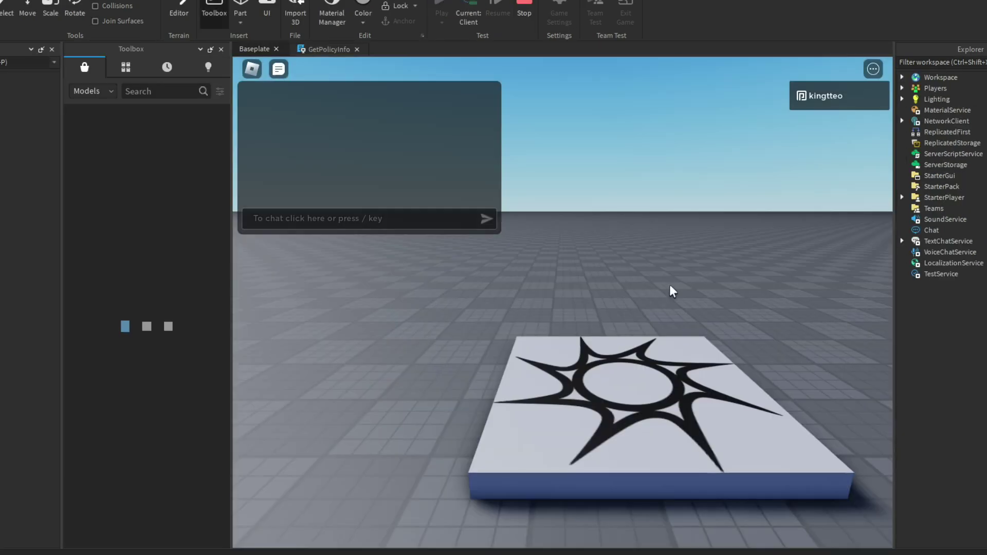
# Walk the character to the portal and billboard in the playtest and hide the chat window.
pyautogui.moveTo(708, 286); pyautogui.dragTo(708, 286, button='right')
pyautogui.press('w')
pyautogui.press('w')
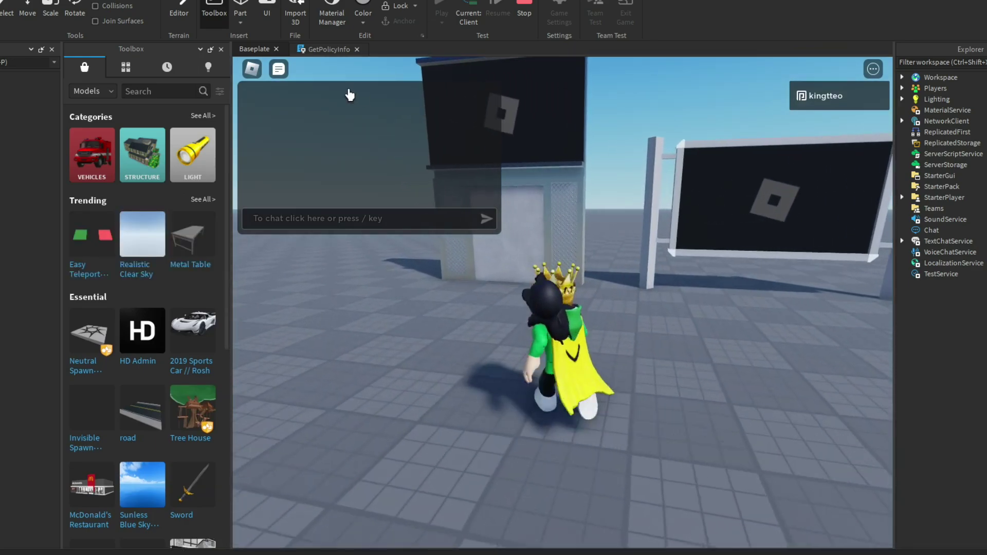
pyautogui.click(280, 69)
pyautogui.press('s')
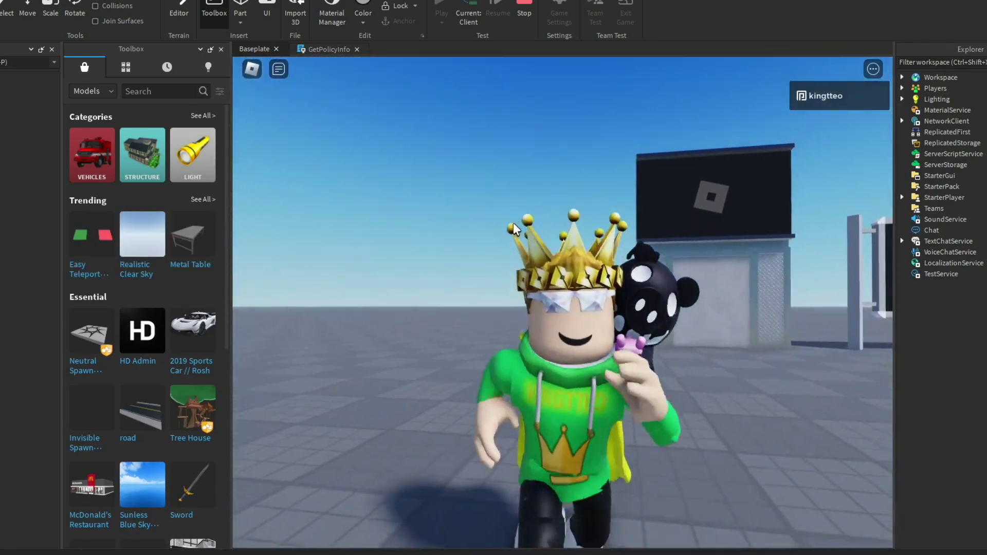
# Walk the character around the portal and billboard in the playtest to inspect their ad screens from several sides.
pyautogui.press('w')
pyautogui.press('w')
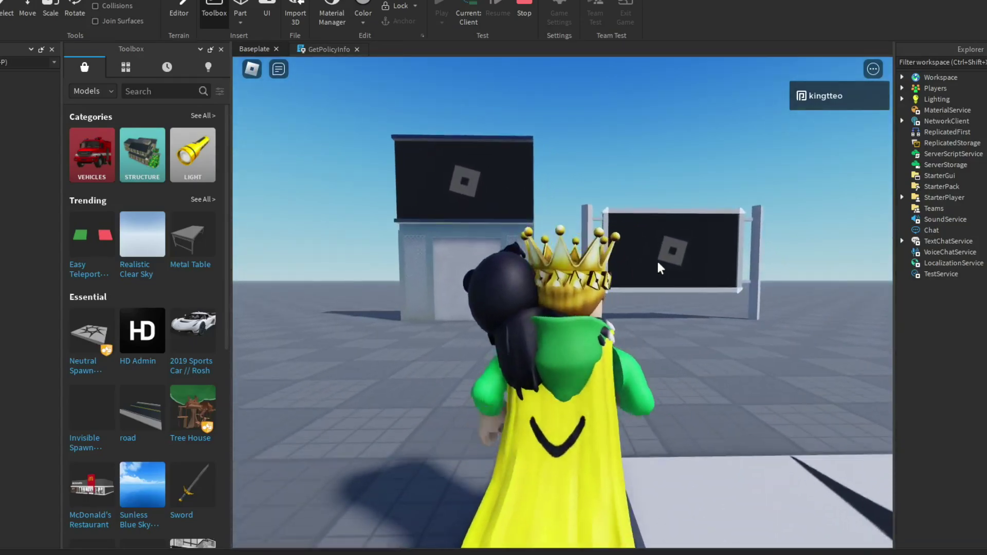
pyautogui.scroll(-3, 464, 214)
pyautogui.moveTo(463, 214); pyautogui.dragTo(463, 214, button='right')
pyautogui.press('a')
pyautogui.press('s')
pyautogui.scroll(2, 463, 214)
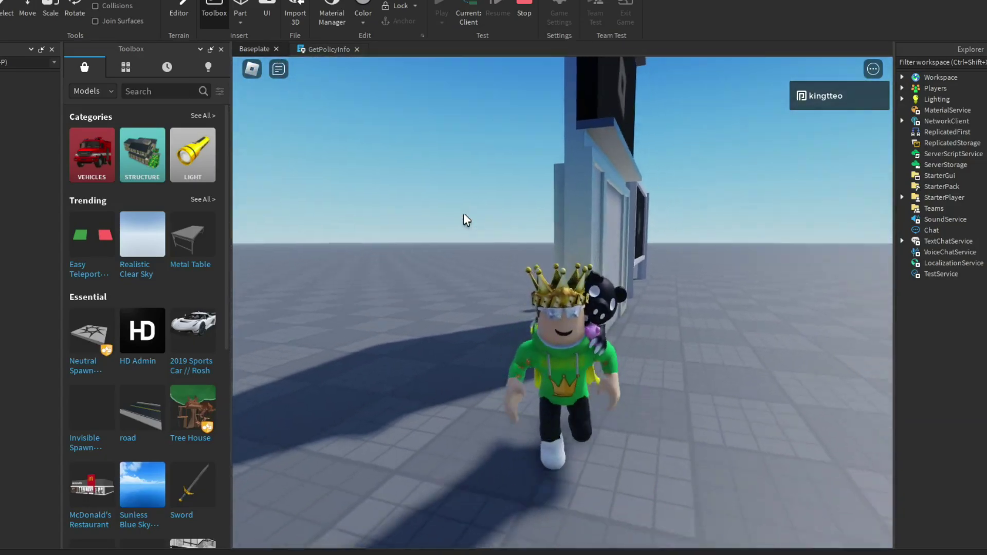
pyautogui.scroll(-3, 464, 214)
pyautogui.press('d')
pyautogui.press('s')
pyautogui.scroll(4, 518, 214)
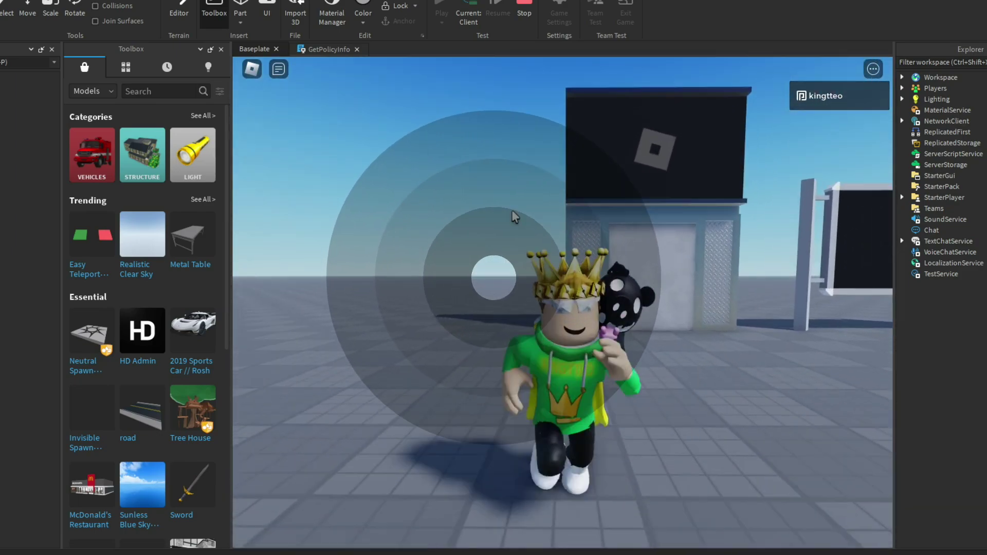
pyautogui.press('space')
pyautogui.scroll(-4, 474, 209)
pyautogui.press('d')
pyautogui.press('s')
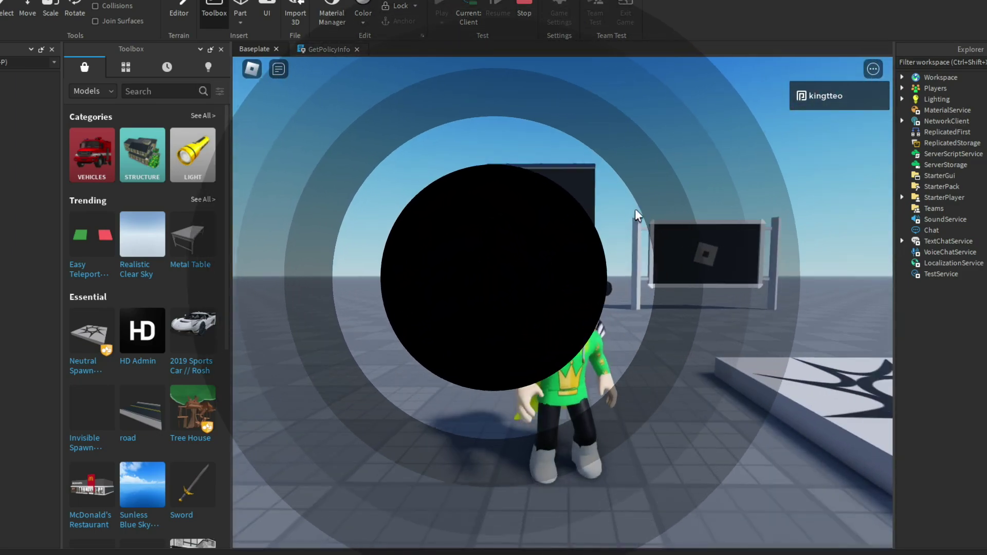
pyautogui.scroll(3, 637, 212)
pyautogui.scroll(-3, 637, 212)
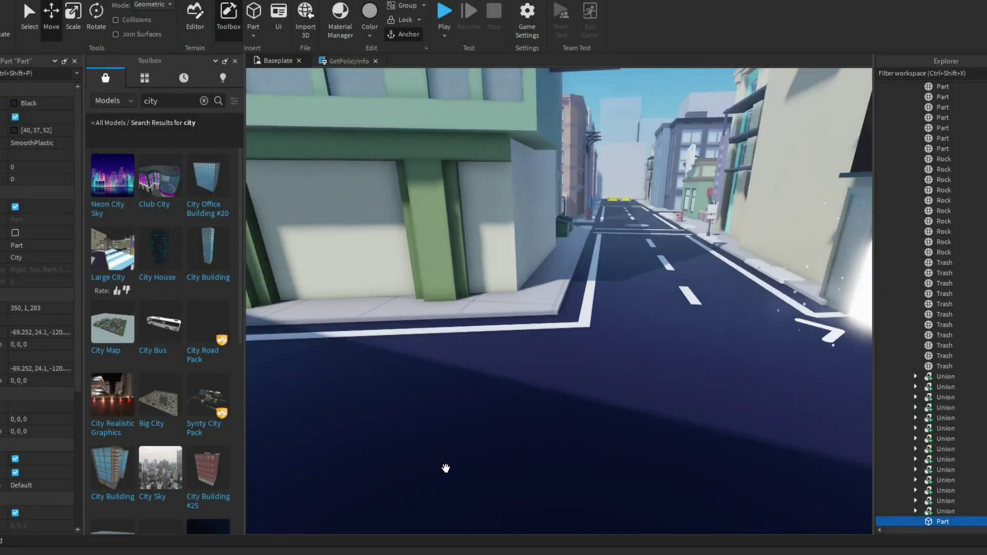
# Move Image Ad Unit 2 from the street up onto the side wall of the cream building in the city.
pyautogui.moveTo(446, 468); pyautogui.dragTo(442, 468, button='right')
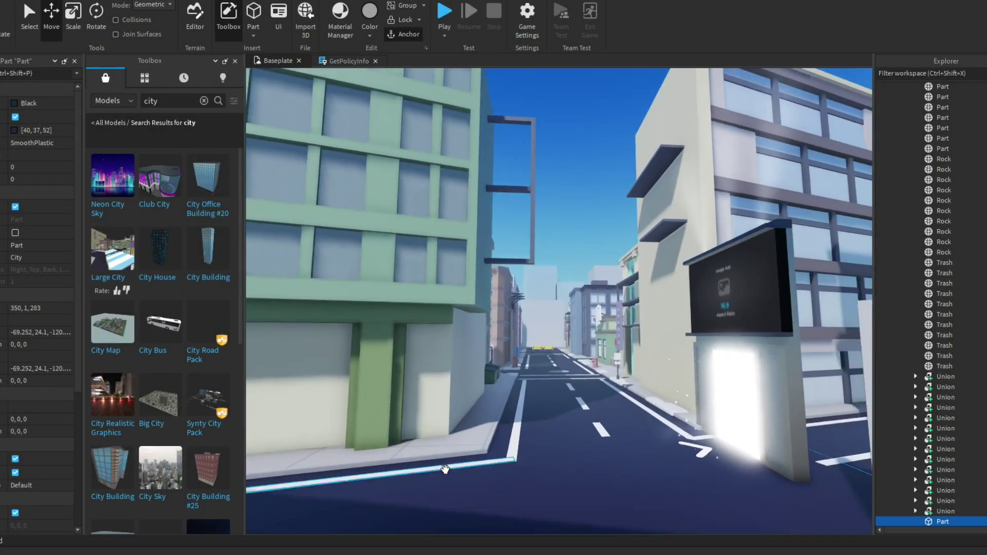
pyautogui.scroll(15, 443, 468)
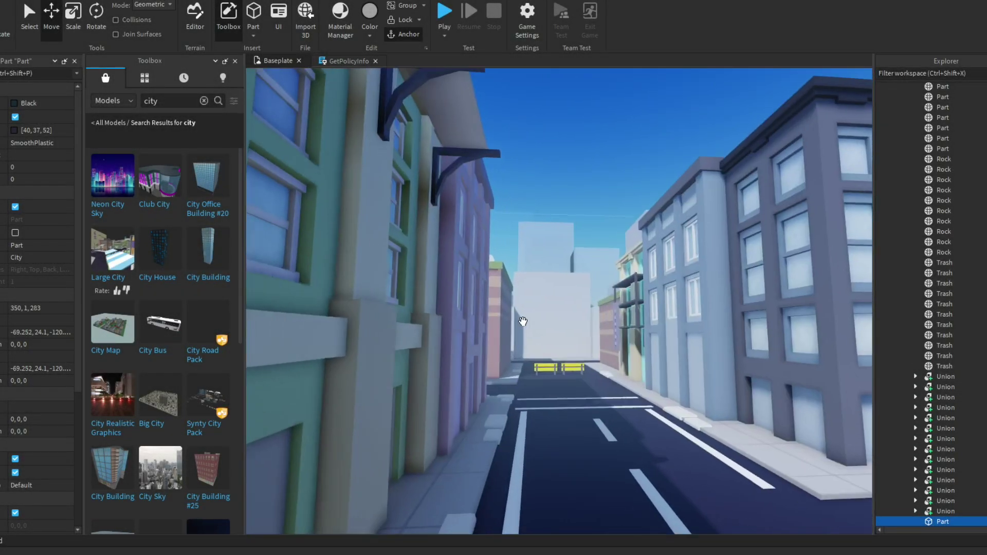
pyautogui.press('w')
pyautogui.moveTo(522, 321); pyautogui.dragTo(576, 262, button='right')
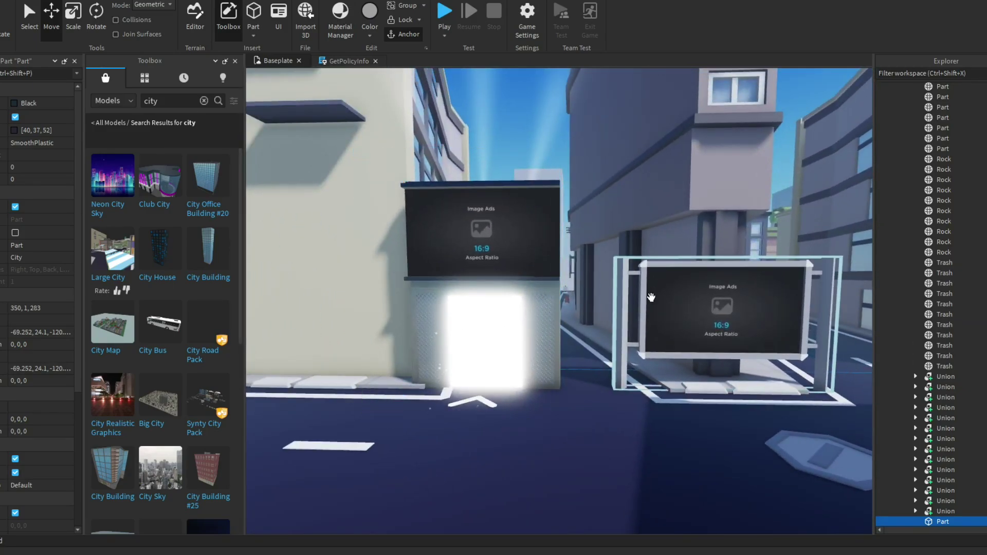
pyautogui.moveTo(651, 297); pyautogui.dragTo(405, 209)
pyautogui.scroll(-3, 411, 403)
pyautogui.scroll(1, 459, 418)
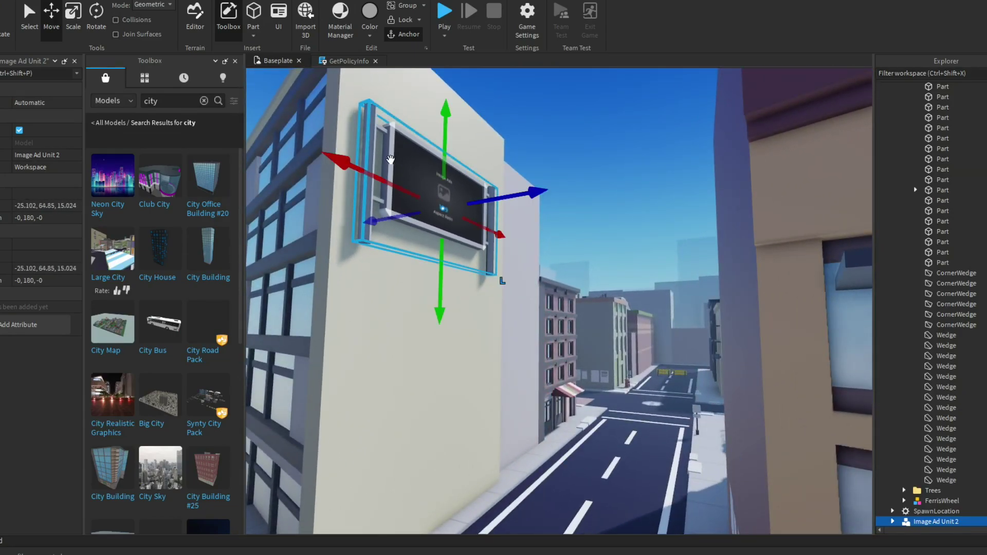
# Shift Image Ad Unit 2 along the Z axis to 15.774 so it sits against the building wall.
pyautogui.moveTo(390, 159); pyautogui.dragTo(476, 199, button='right')
pyautogui.scroll(1, 493, 226)
pyautogui.moveTo(552, 324); pyautogui.dragTo(537, 327)
# In the Image Ad Unit 2 model, set Transparency to 1 for the outer post part and for the upper crossbar part.
pyautogui.scroll(-3, 960, 423)
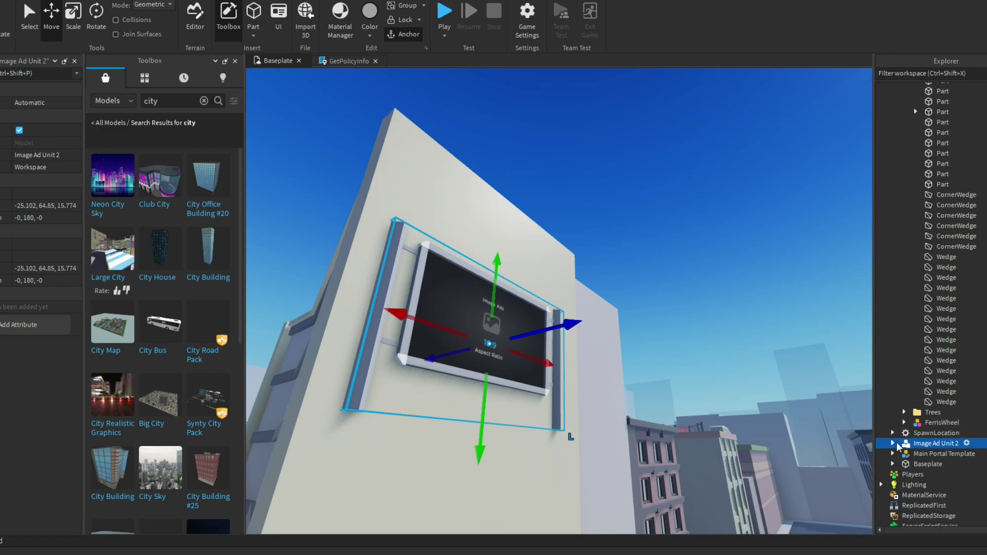
pyautogui.press('f')
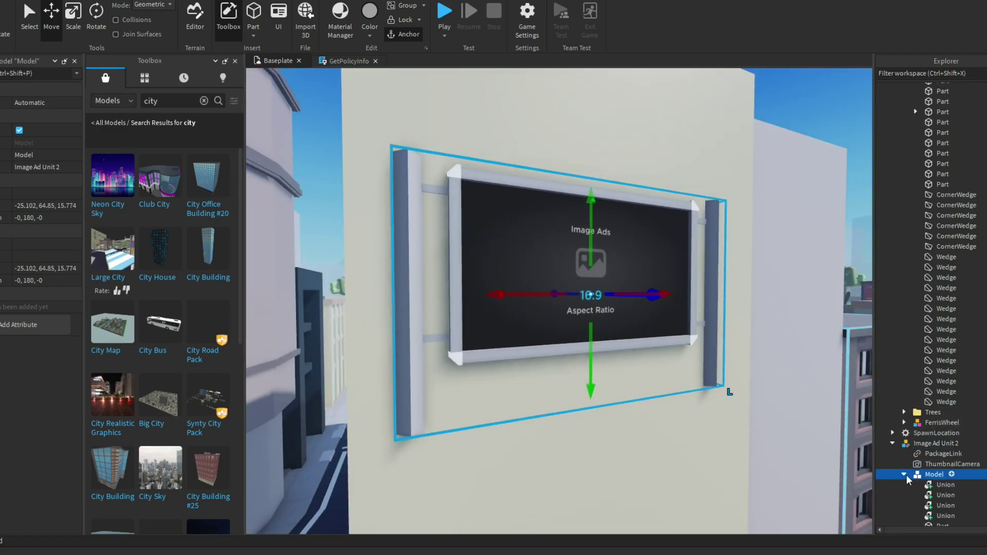
pyautogui.scroll(-10, 907, 479)
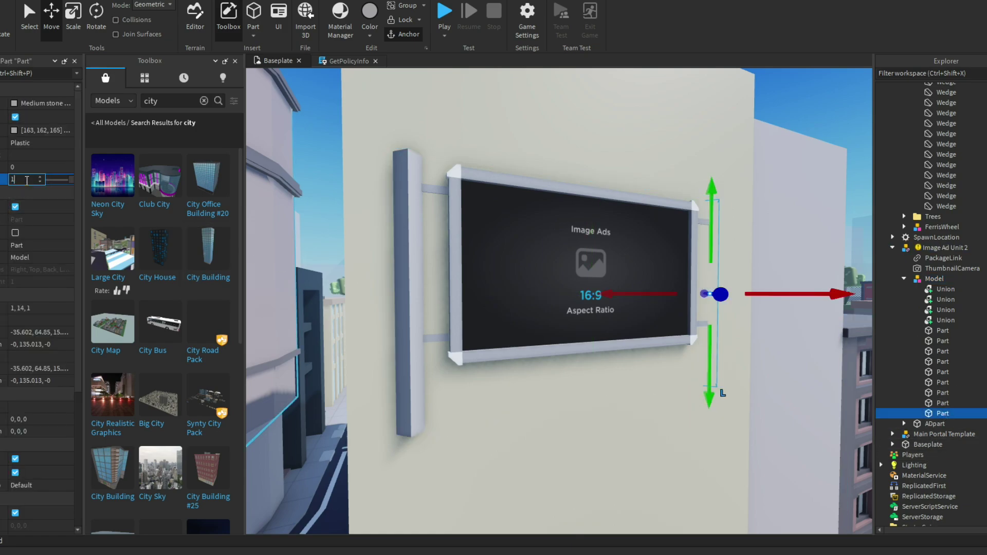
pyautogui.press('Return')
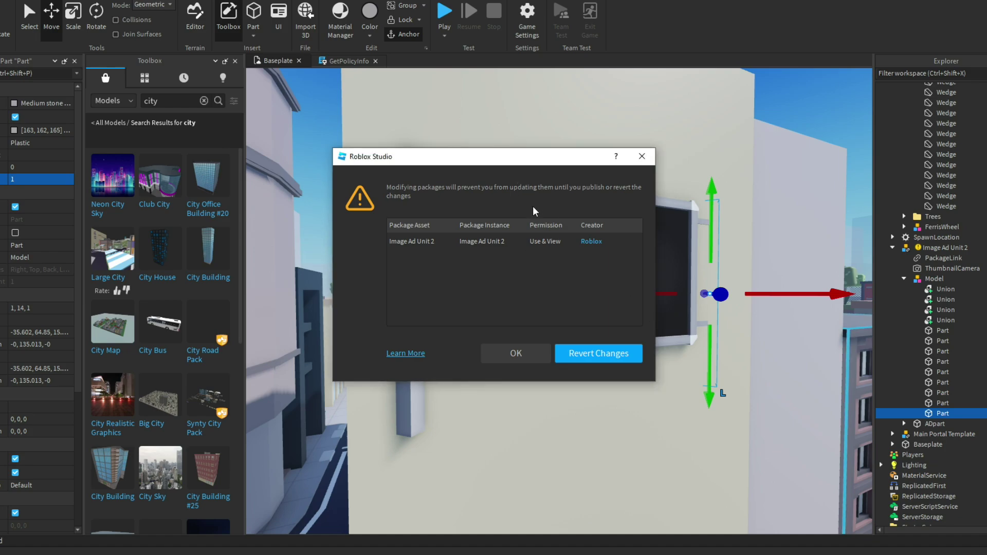
pyautogui.click(642, 157)
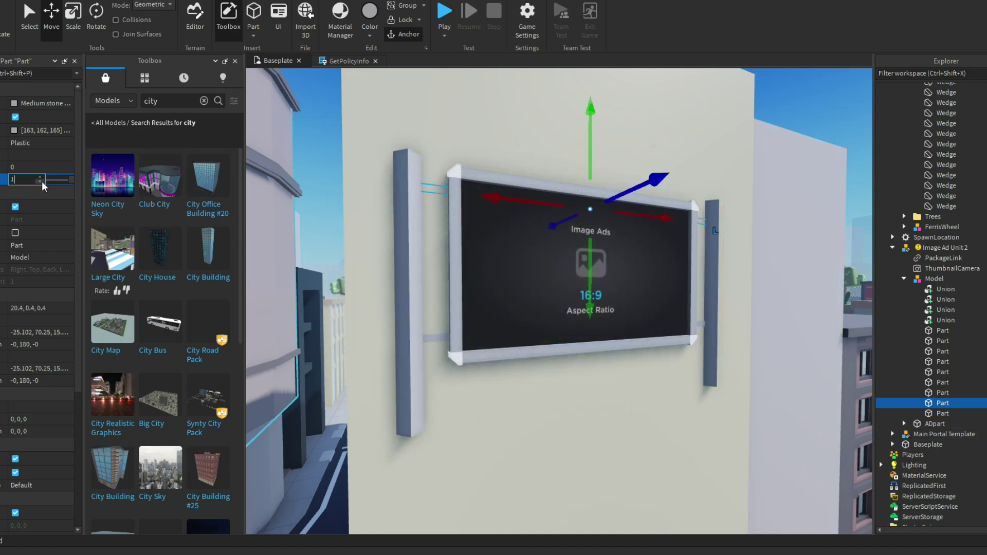
# Try a Transparency of 1 on the vertical edge part of the ad frame, accept the package modification, and restore 0.
pyautogui.click(954, 394)
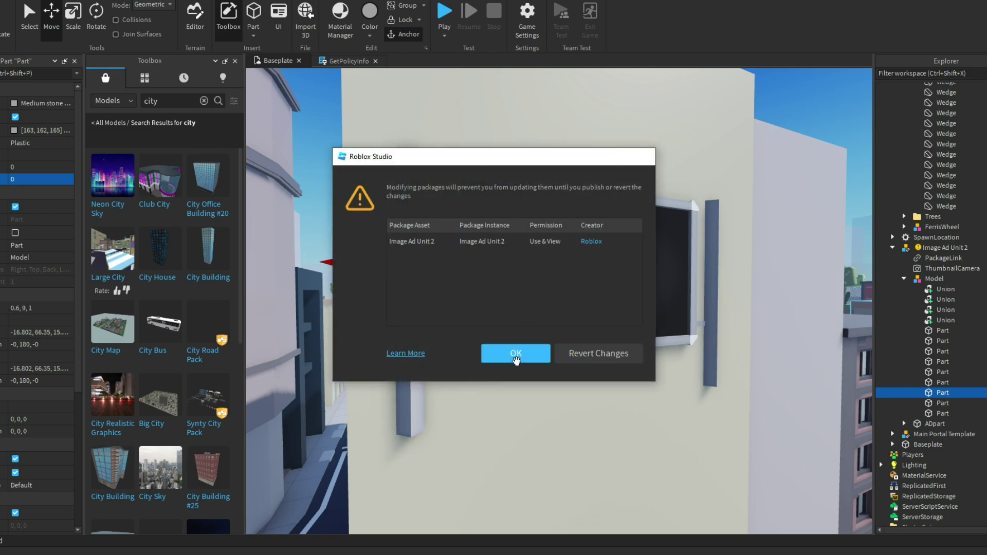
pyautogui.click(516, 353)
pyautogui.scroll(4, 742, 246)
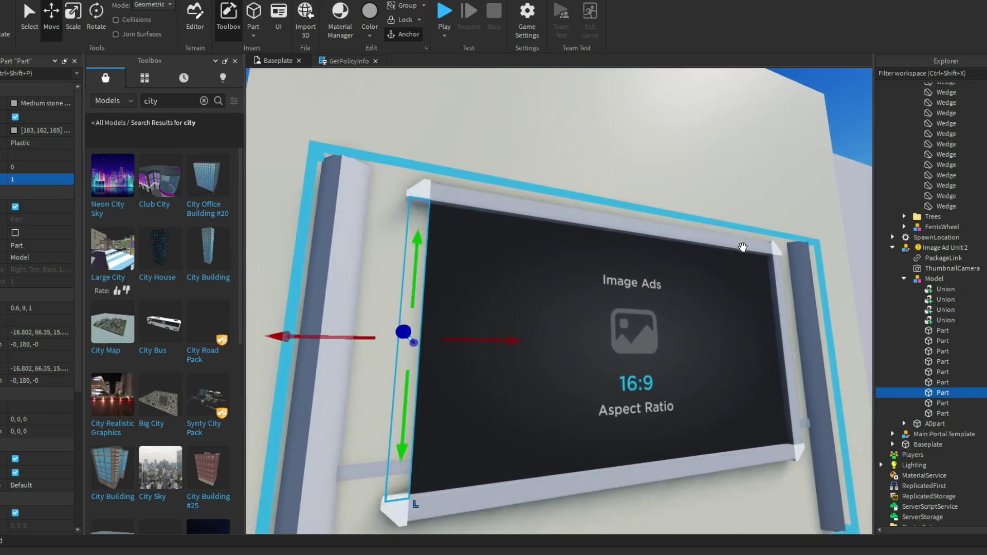
pyautogui.scroll(-5, 730, 262)
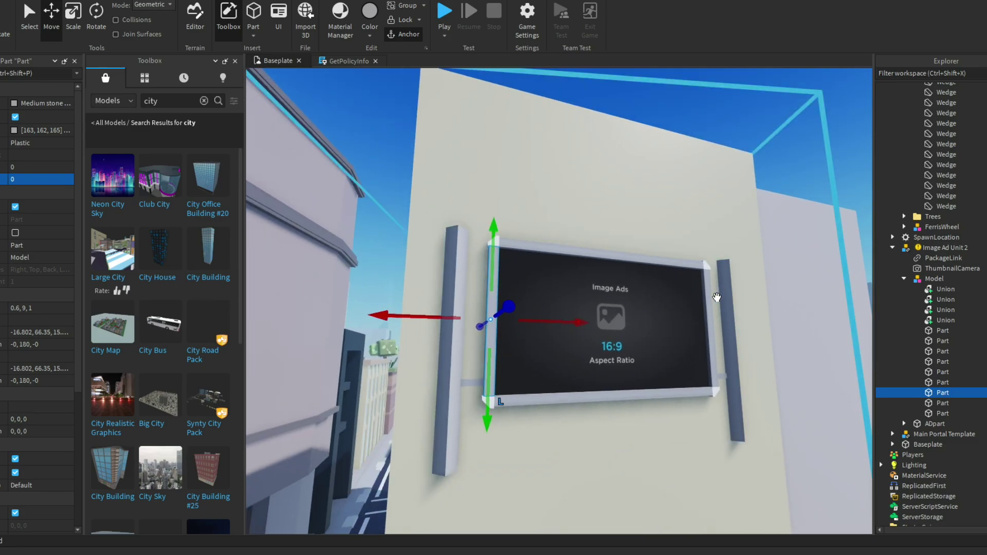
# Rotate Main Portal Template 90° about Y and move it from the road to the side of the green corner building.
pyautogui.click(716, 288)
pyautogui.moveTo(716, 297); pyautogui.dragTo(716, 298, button='right')
pyautogui.scroll(3, 716, 297)
pyautogui.click(716, 298)
pyautogui.scroll(-4, 566, 313)
pyautogui.moveTo(542, 317); pyautogui.dragTo(541, 315, button='right')
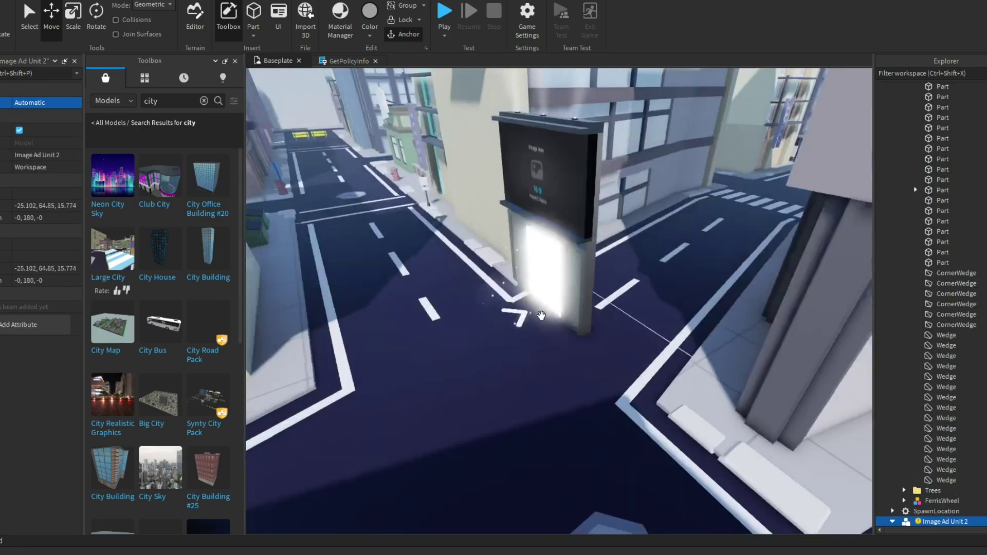
pyautogui.scroll(3, 541, 316)
pyautogui.click(530, 308)
pyautogui.scroll(4, 519, 306)
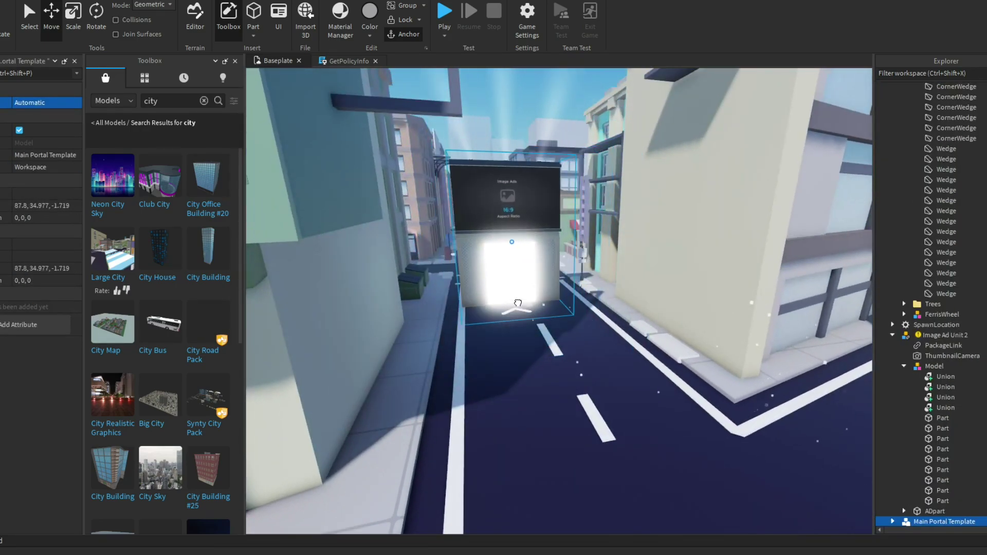
pyautogui.moveTo(518, 303); pyautogui.dragTo(519, 306)
pyautogui.moveTo(517, 304); pyautogui.dragTo(519, 306, button='right')
pyautogui.moveTo(519, 307); pyautogui.dragTo(540, 312)
pyautogui.moveTo(519, 307); pyautogui.dragTo(521, 308, button='right')
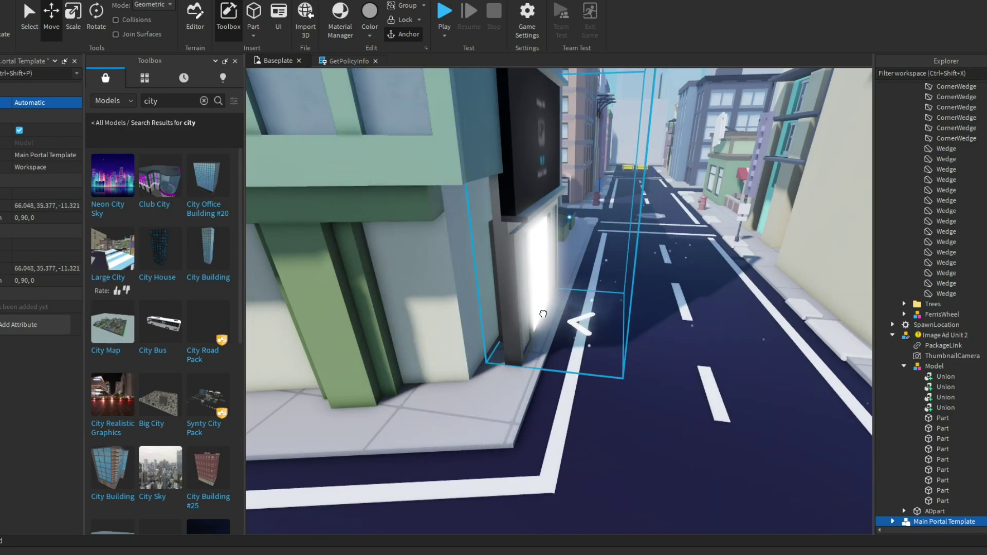
# Shift Main Portal Template along the building wall and back against it, to position 75.048, 35.377, -13.321.
pyautogui.moveTo(600, 218); pyautogui.dragTo(599, 219)
pyautogui.press('d')
pyautogui.moveTo(598, 218); pyautogui.dragTo(596, 221, button='right')
pyautogui.moveTo(633, 264); pyautogui.dragTo(639, 263)
# Search the model library for "spawn" and insert a Neutral Spawn Location on the road at the intersection.
pyautogui.moveTo(638, 263); pyautogui.dragTo(687, 289, button='right')
pyautogui.press('w')
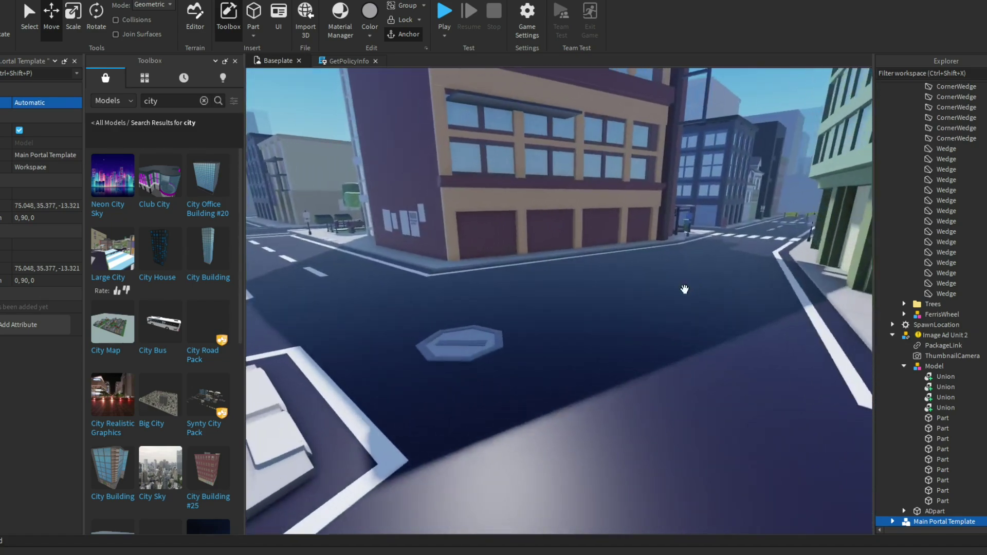
pyautogui.click(205, 100)
pyautogui.write('spawn')
pyautogui.press('Return')
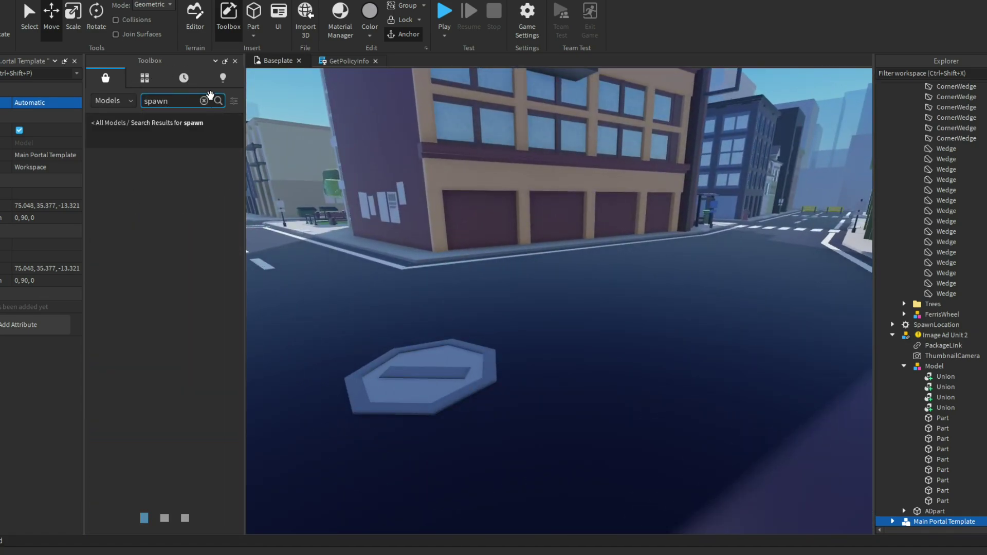
pyautogui.scroll(-5, 447, 253)
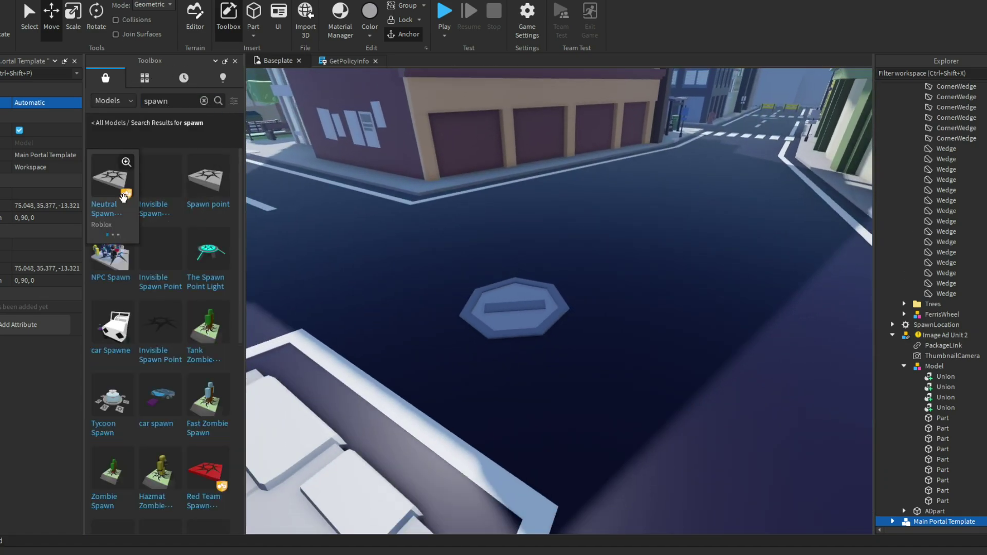
pyautogui.click(123, 197)
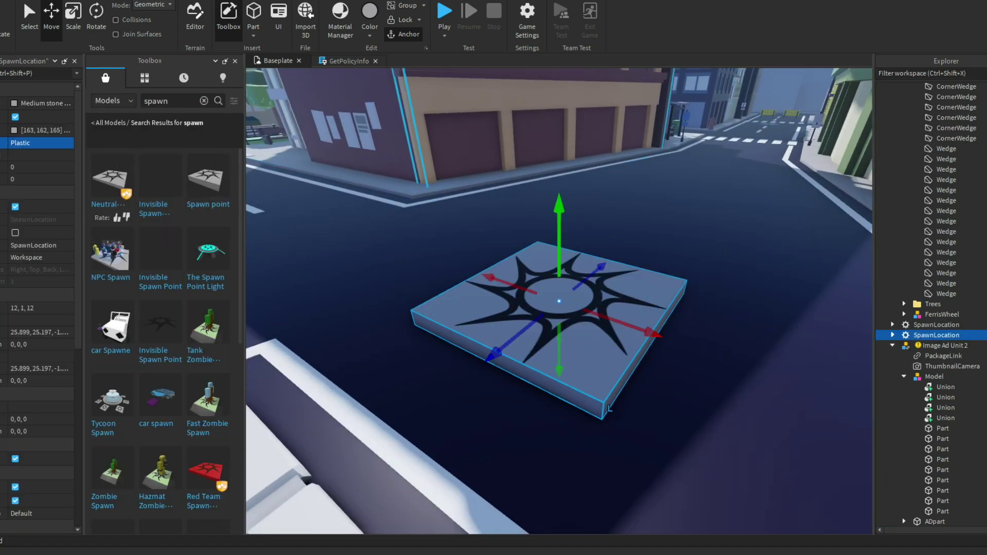
# Start a playtest and walk the character off the spawn pad to view the ad screen on the cream building.
pyautogui.click(443, 14)
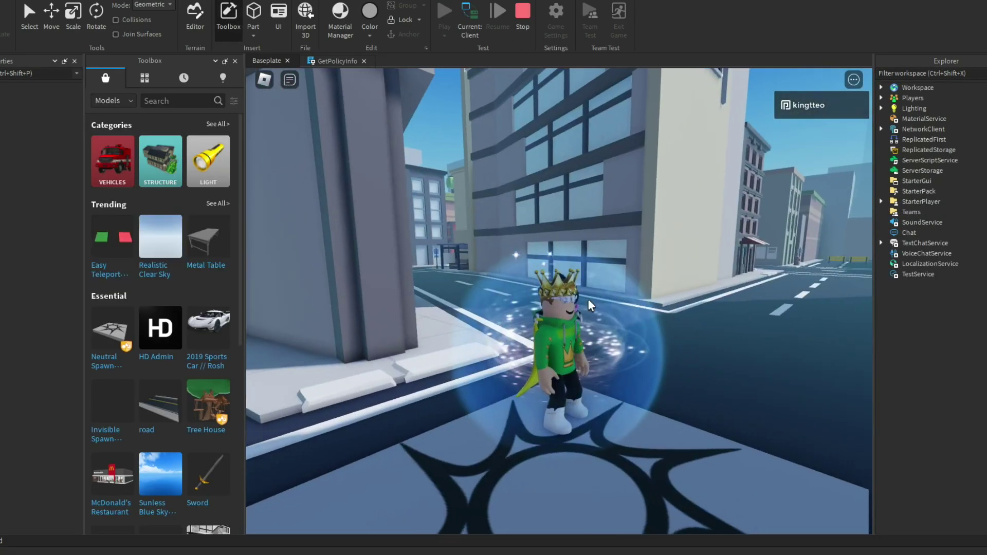
pyautogui.press('w')
pyautogui.moveTo(589, 303); pyautogui.dragTo(559, 304, button='right')
pyautogui.press('d')
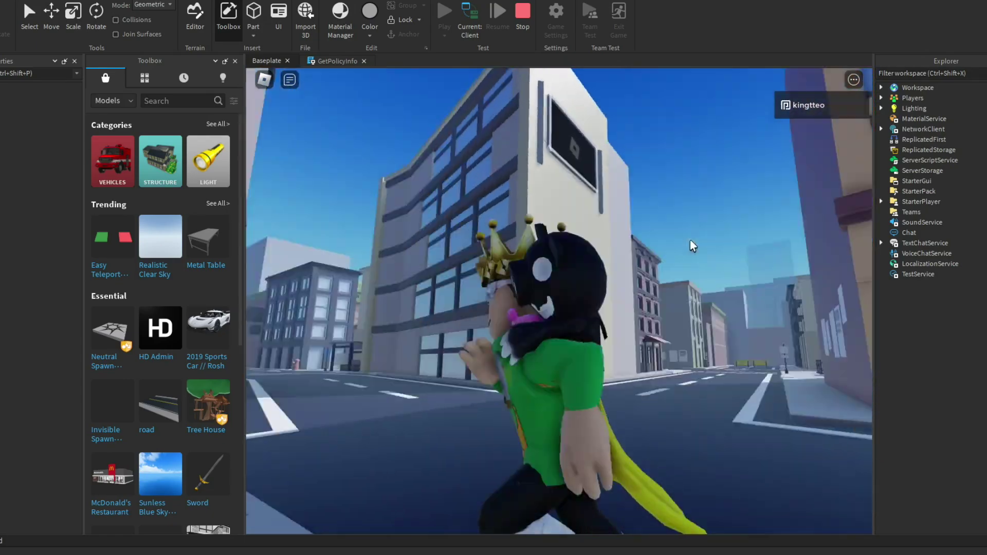
# Walk the character up to the portal beside the green building and inspect the portal and its ad screen from the street.
pyautogui.press('w')
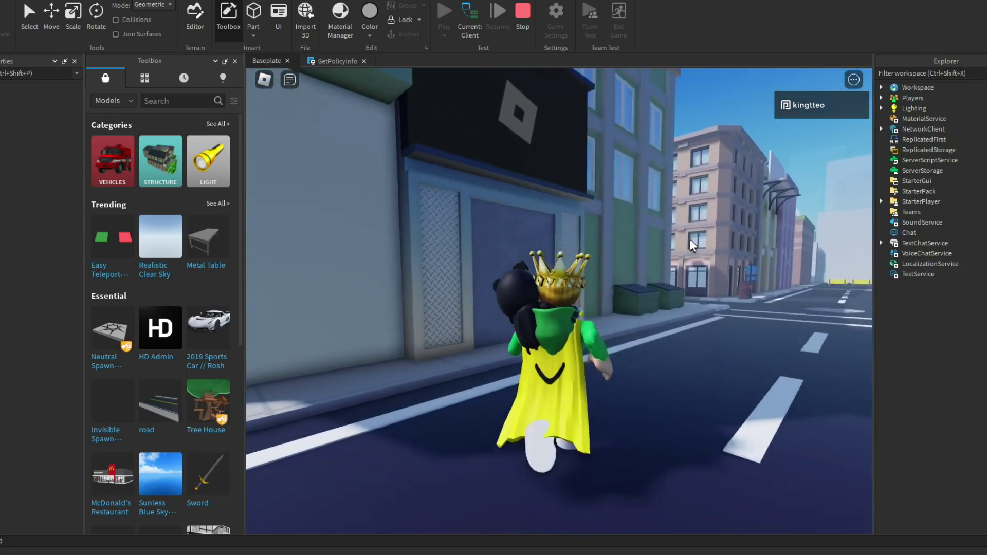
pyautogui.moveTo(689, 239); pyautogui.dragTo(690, 239, button='right')
pyautogui.press('a')
pyautogui.press('s')
pyautogui.press('s')
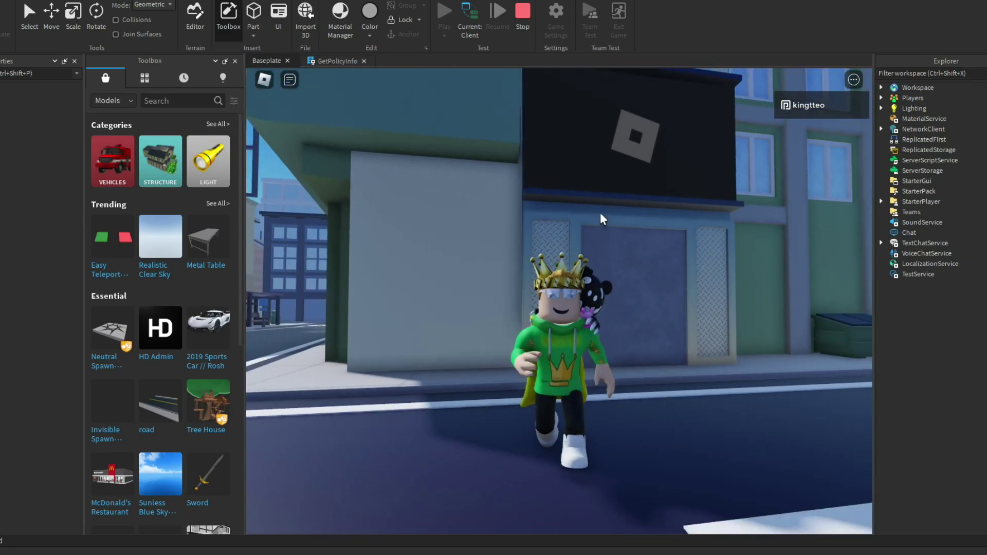
pyautogui.press('w')
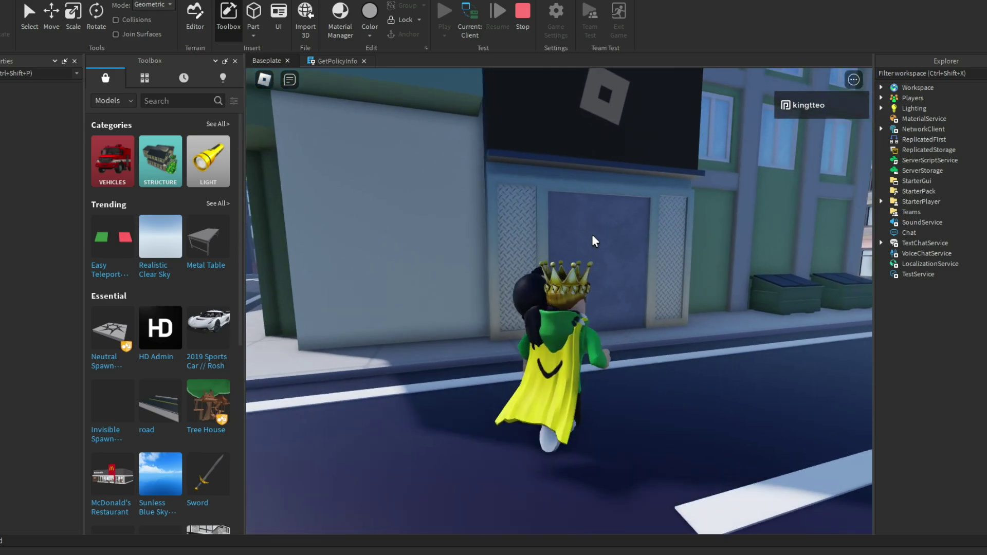
pyautogui.press('s')
pyautogui.moveTo(591, 234); pyautogui.dragTo(591, 235, button='right')
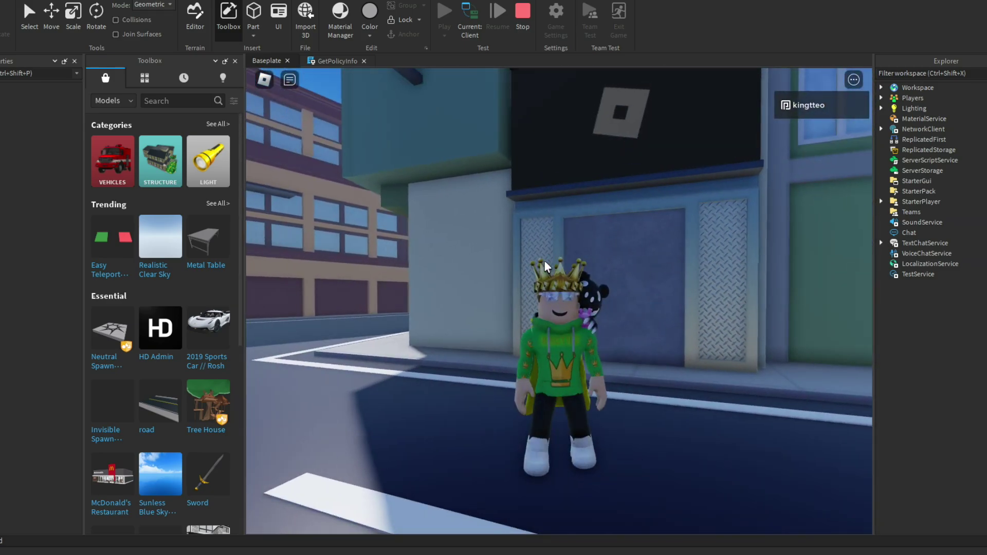
pyautogui.press('w')
pyautogui.press('s')
pyautogui.press('space')
pyautogui.moveTo(544, 261); pyautogui.dragTo(544, 261, button='right')
# Walk the character back to the spawn pad, checking the wall-mounted ad in first person and jumping around the intersection.
pyautogui.scroll(5, 559, 301)
pyautogui.press('w')
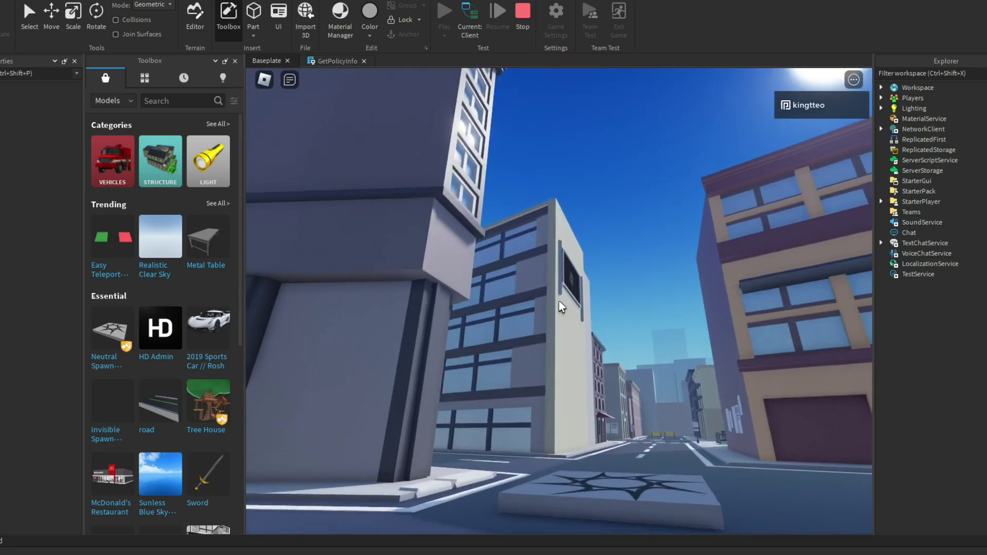
pyautogui.scroll(-5, 559, 301)
pyautogui.press('s')
pyautogui.moveTo(558, 300); pyautogui.dragTo(558, 301, button='right')
pyautogui.scroll(3, 558, 300)
pyautogui.press('space')
pyautogui.press('s')
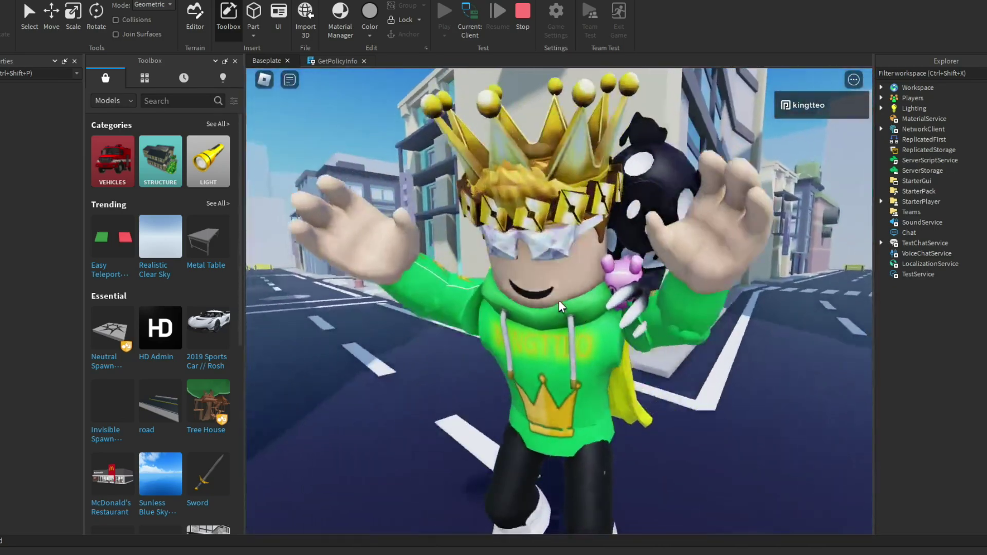
pyautogui.scroll(-3, 558, 300)
pyautogui.press('s')
pyautogui.press('space')
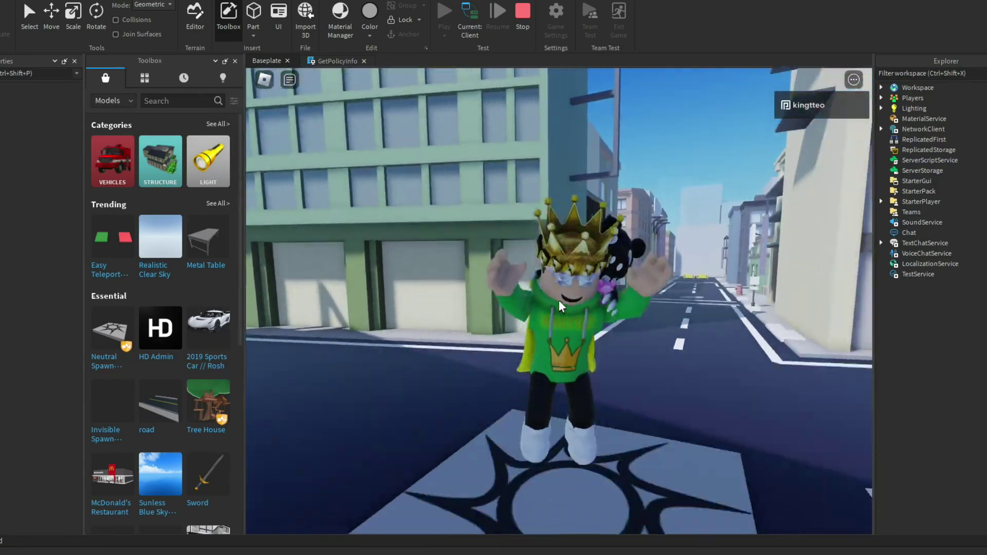
# Walk the character away from the spawn pad and look up at the ad screen on the cream building from street level.
pyautogui.press('s')
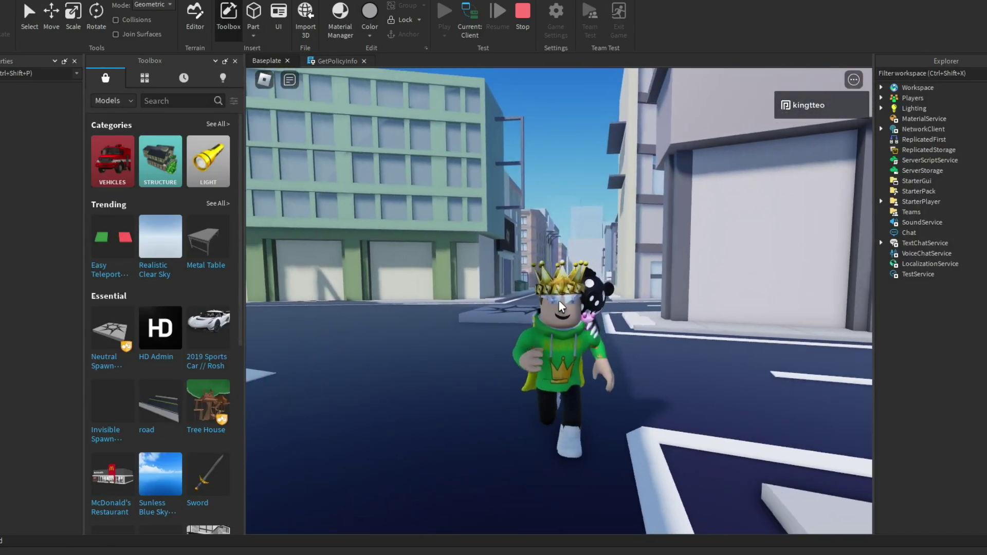
pyautogui.press('s')
pyautogui.moveTo(558, 301); pyautogui.dragTo(558, 301, button='right')
pyautogui.scroll(5, 558, 300)
pyautogui.scroll(-5, 558, 301)
pyautogui.press('s')
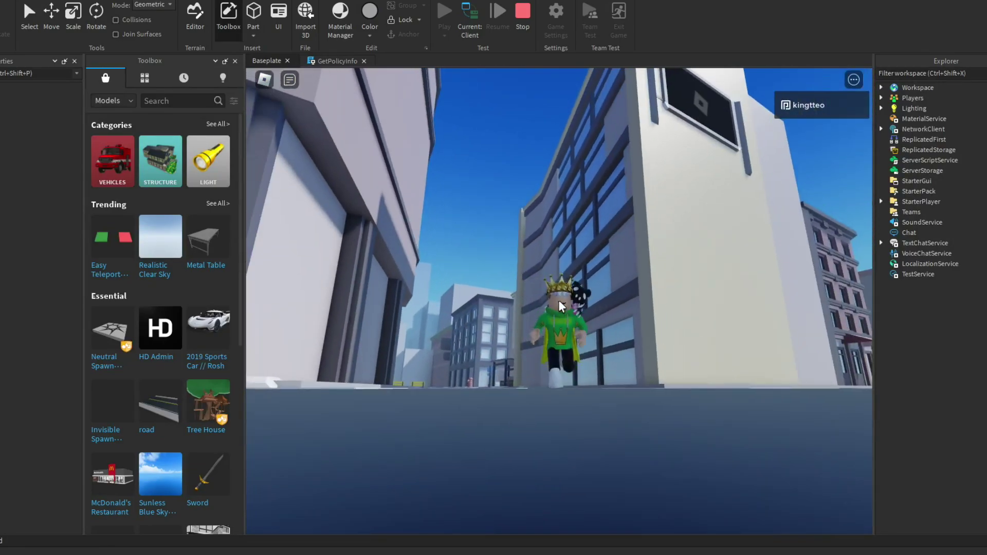
pyautogui.press('s')
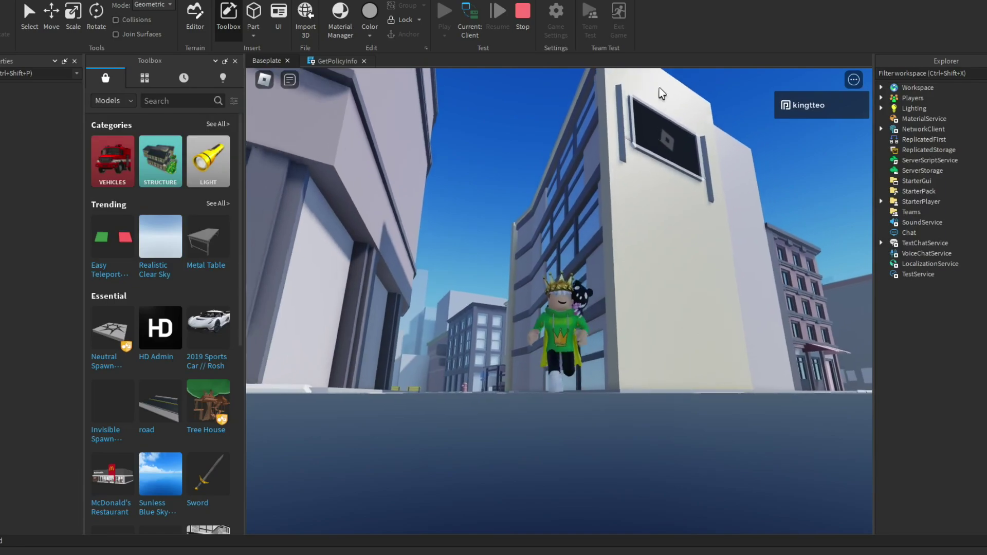
# Walk the character across the crosswalk toward the bus stop to look around the rest of the city streets.
pyautogui.press('a')
pyautogui.scroll(3, 626, 183)
pyautogui.moveTo(626, 183); pyautogui.dragTo(630, 184, button='right')
pyautogui.press('w')
pyautogui.press('s')
pyautogui.moveTo(565, 237); pyautogui.dragTo(565, 237, button='right')
pyautogui.press('w')
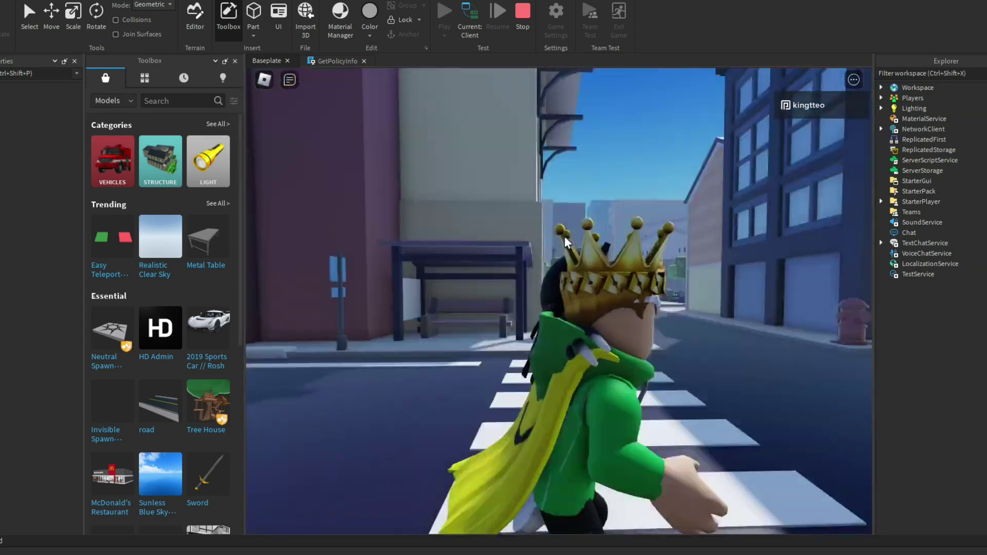